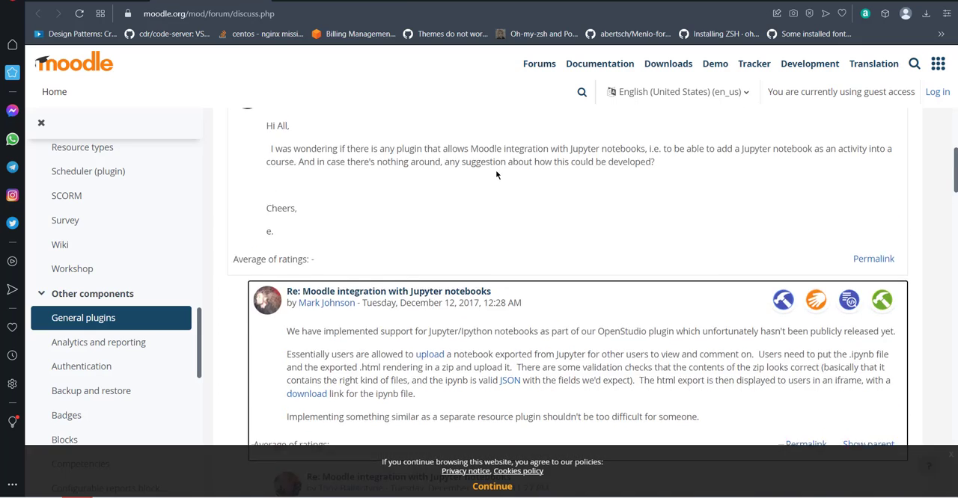
# - Read the forum discussion on Moodle integration with Jupyter notebooks and highlight "OpenStudio plugin" in the first reply
pyautogui.scroll(-1, 430, 187)
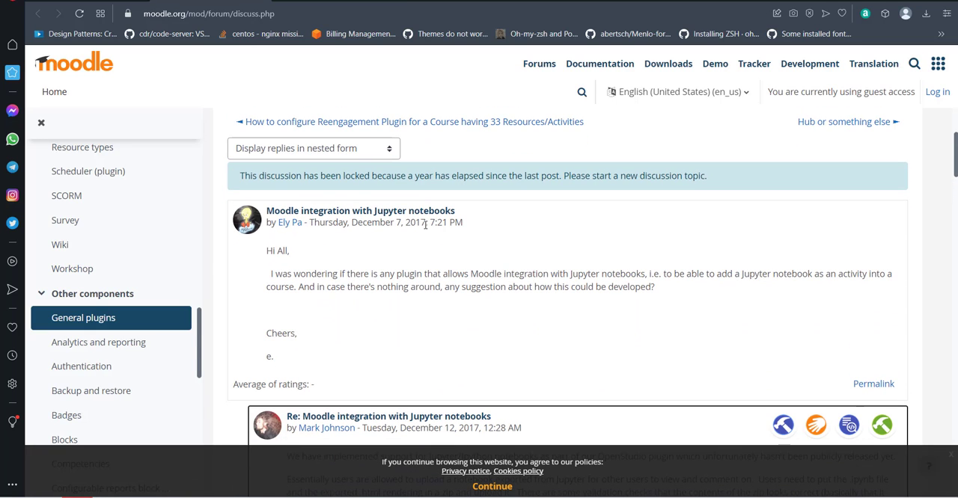
pyautogui.scroll(-3, 517, 202)
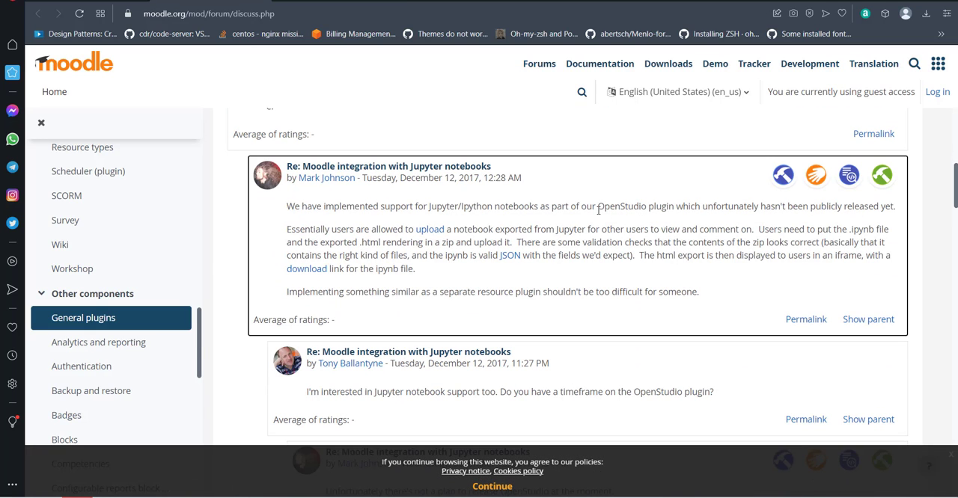
pyautogui.moveTo(599, 209)
pyautogui.mouseDown()
pyautogui.moveTo(653, 230)
pyautogui.moveTo(673, 207)
pyautogui.moveTo(599, 205)
pyautogui.mouseUp()
pyautogui.click(674, 207)
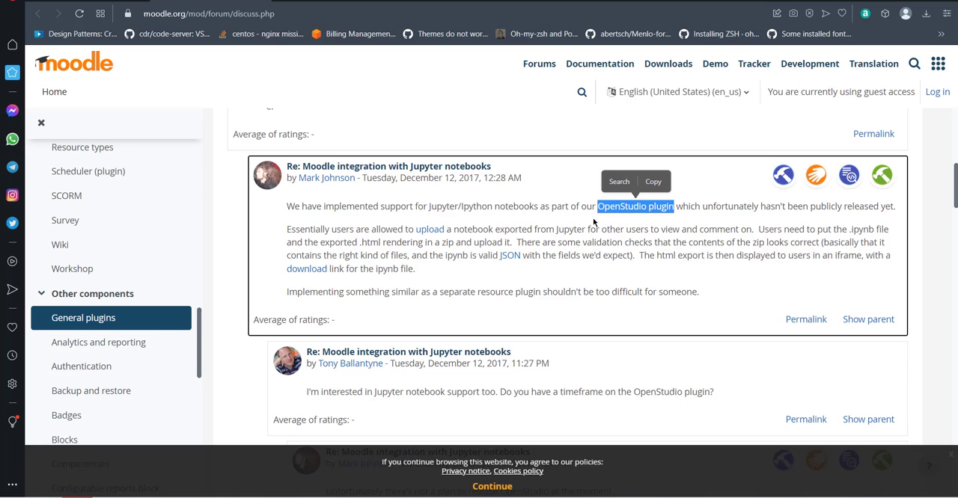
pyautogui.click(640, 206)
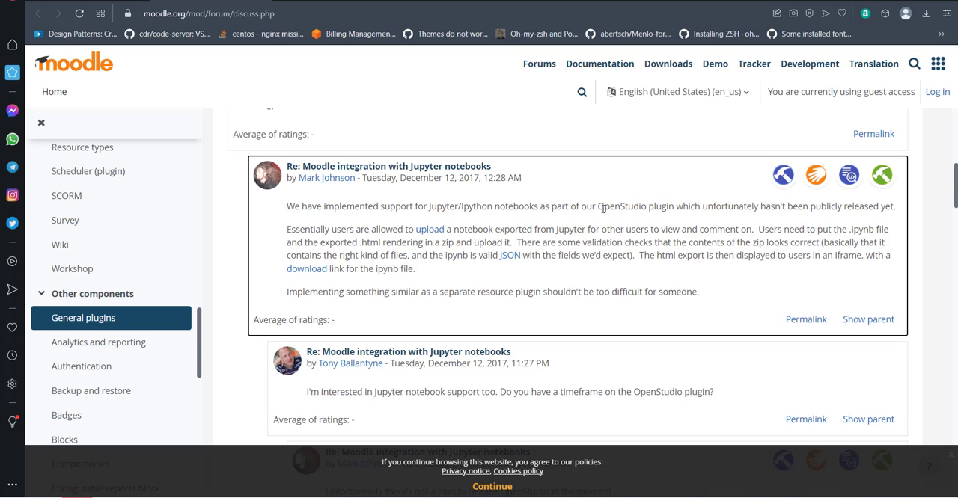
pyautogui.moveTo(598, 206); pyautogui.dragTo(674, 211)
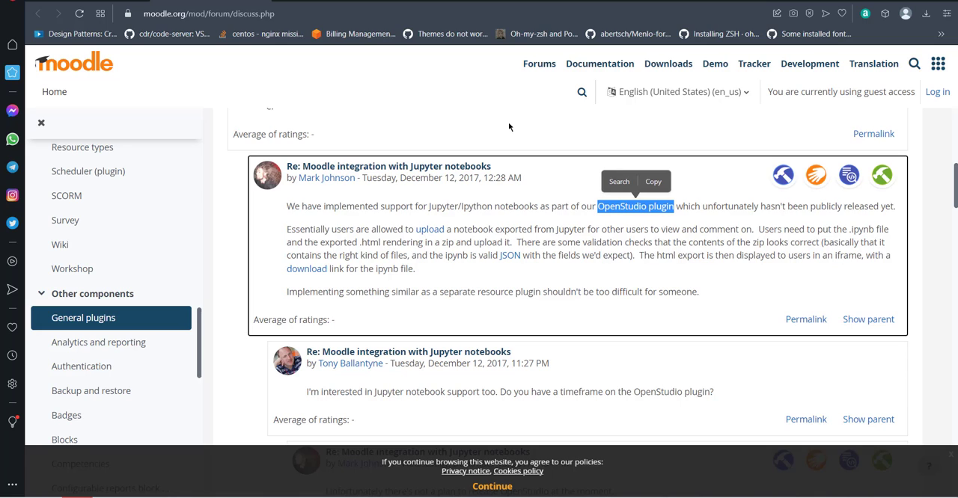
# - In Jupyter, sort the Desktop folder by last modified, open OOP_DEMO_G2.ipynb and look through its cells
pyautogui.click(411, 496)
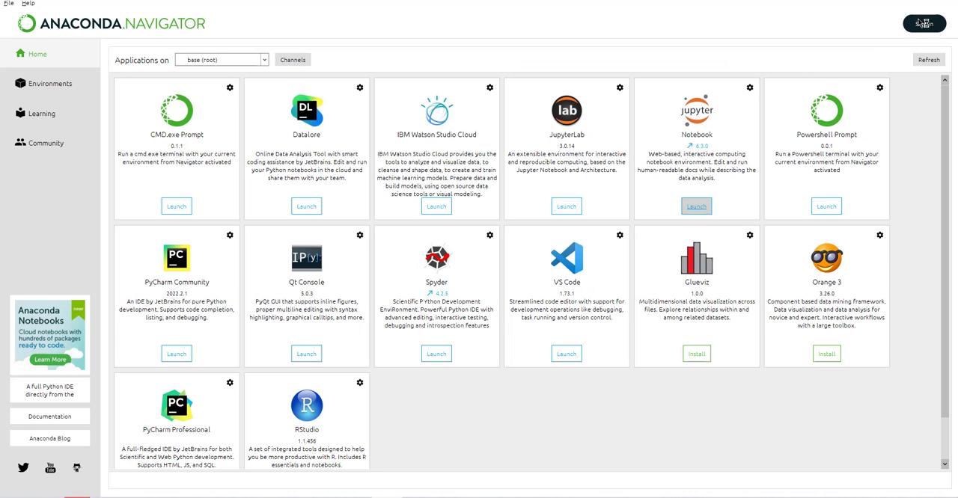
pyautogui.click(879, 1)
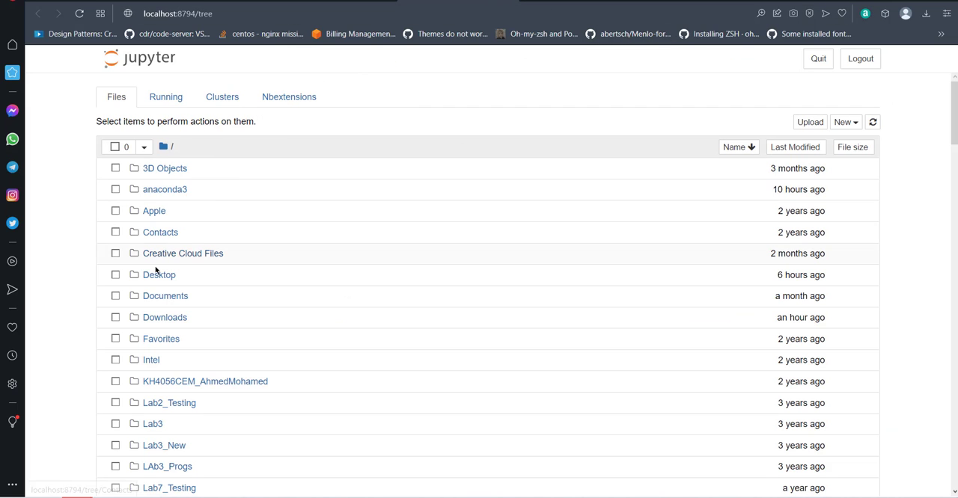
pyautogui.click(159, 276)
pyautogui.click(792, 148)
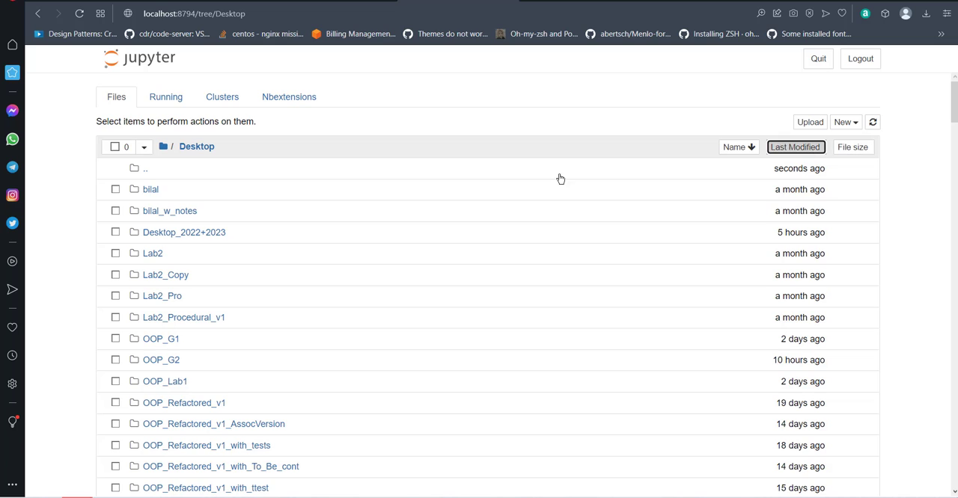
pyautogui.click(802, 148)
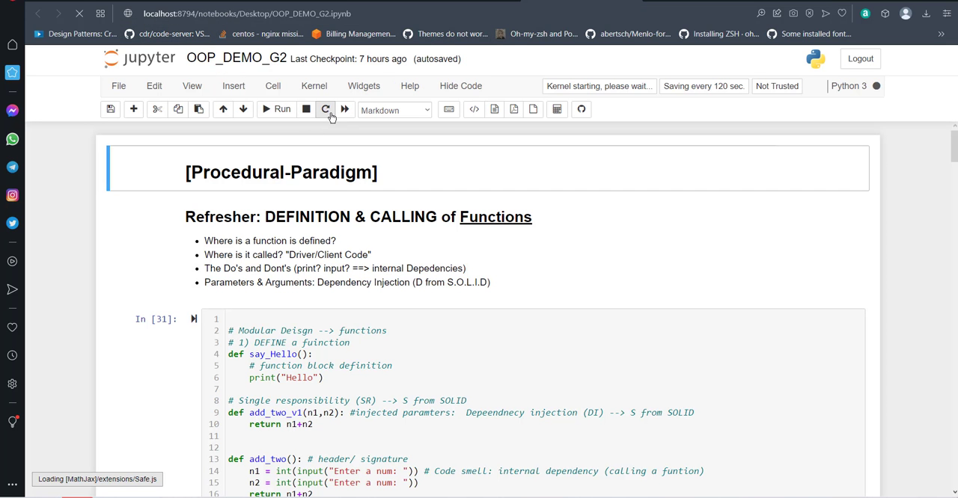
pyautogui.scroll(-3, 365, 207)
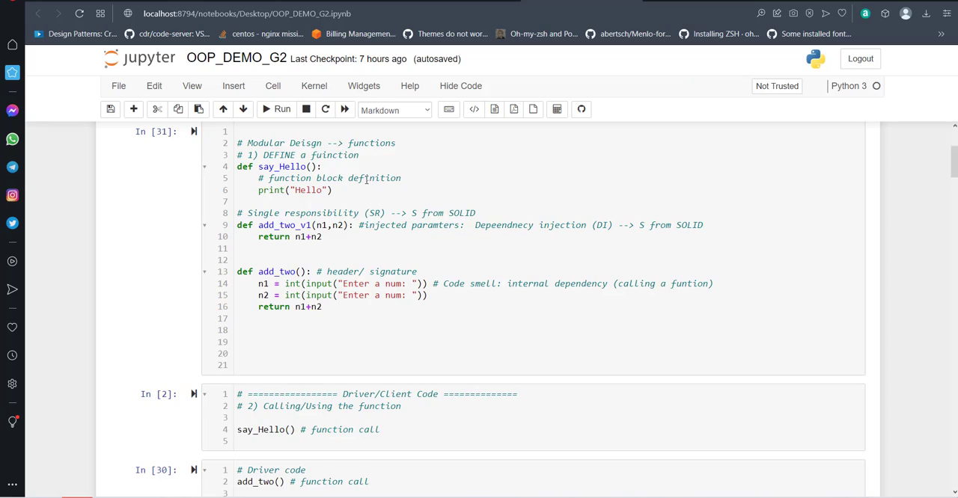
pyautogui.scroll(-20, 365, 179)
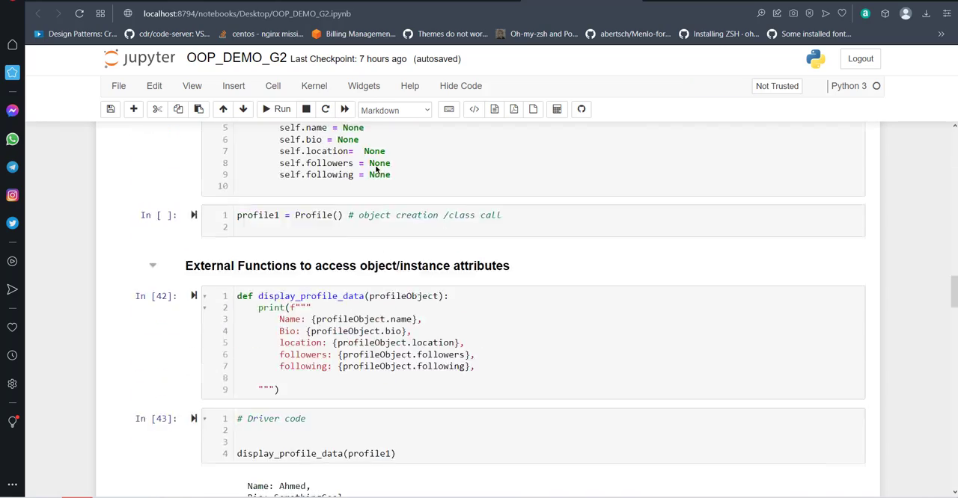
pyautogui.scroll(20, 377, 170)
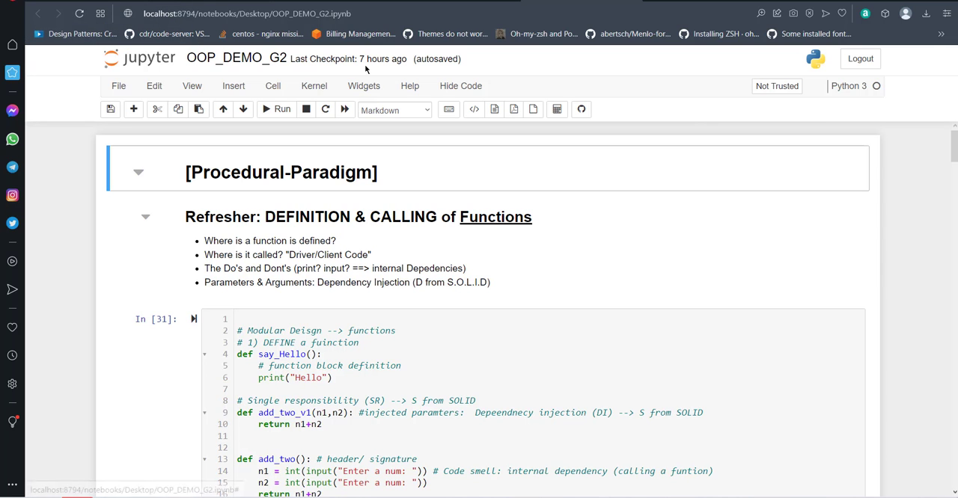
# - Switch to the Moodle course's Week 7 section, open the Lab 07 in-lab notebook page in Notion and examine the embedded notebook
pyautogui.click(204, 2)
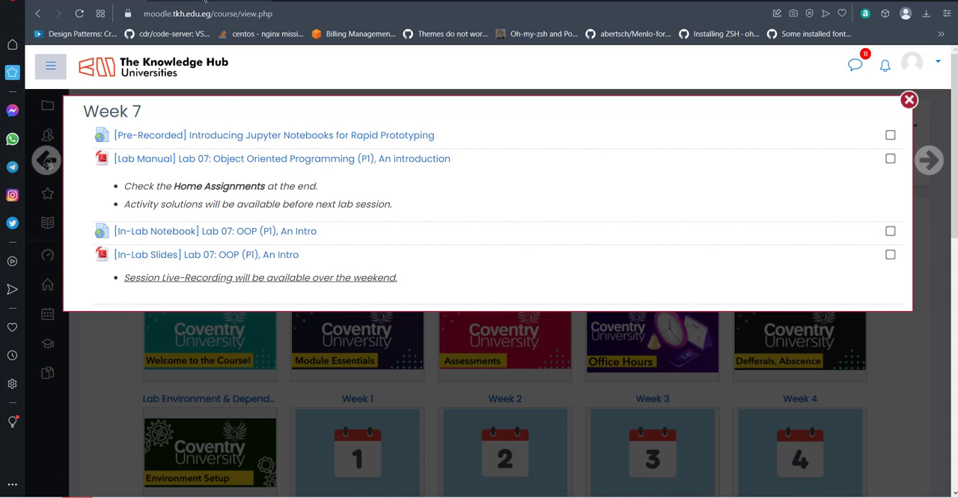
pyautogui.click(204, 1)
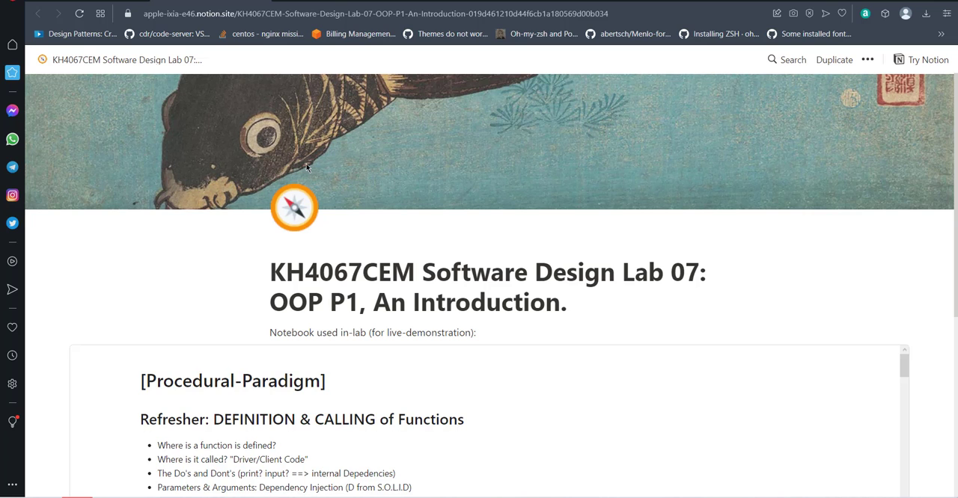
pyautogui.scroll(-3, 308, 167)
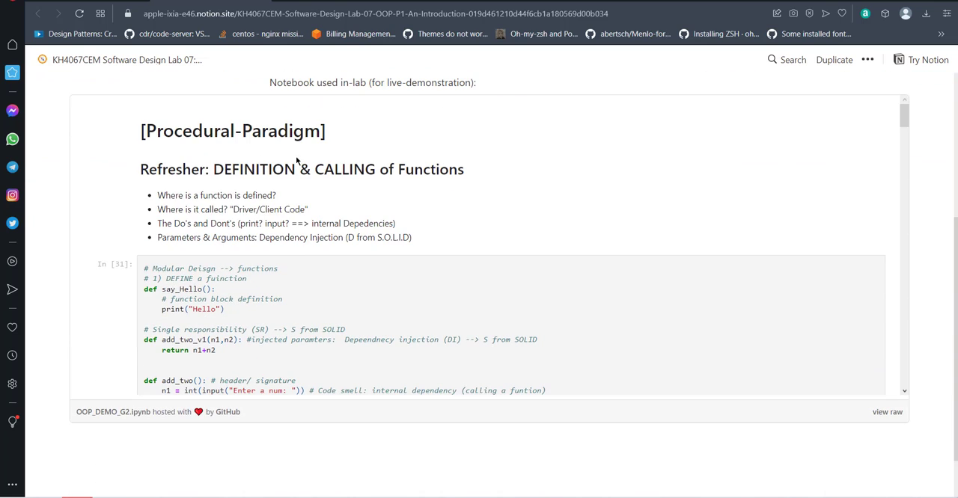
pyautogui.scroll(2, 198, 172)
pyautogui.scroll(-3, 225, 194)
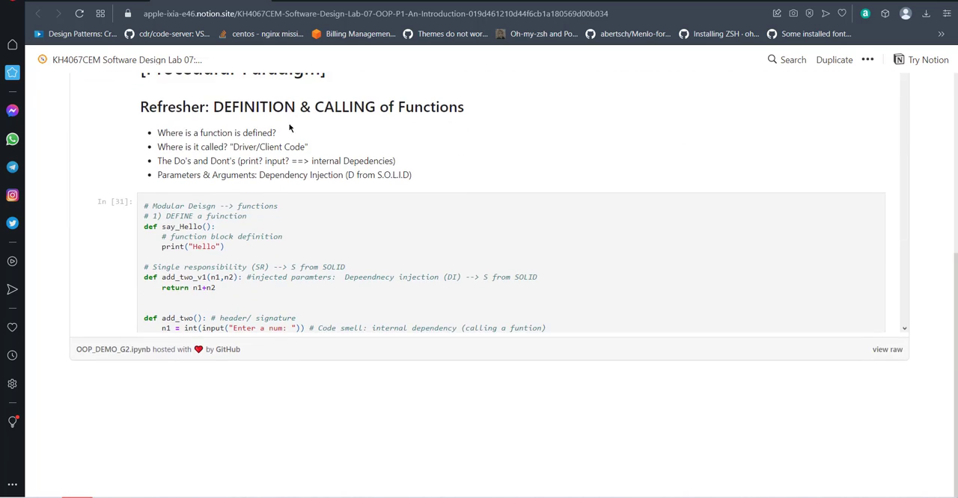
pyautogui.scroll(2, 262, 247)
pyautogui.scroll(-1, 292, 254)
pyautogui.scroll(-3, 298, 253)
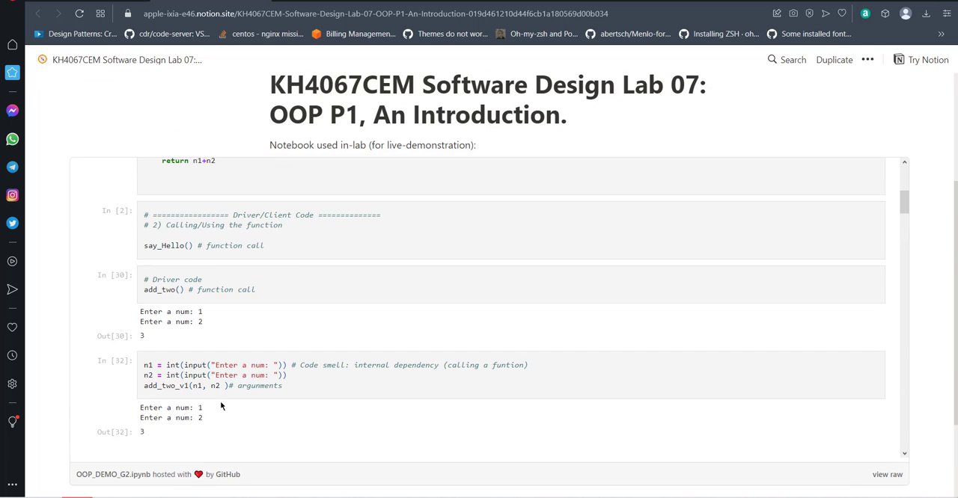
pyautogui.scroll(-15, 284, 305)
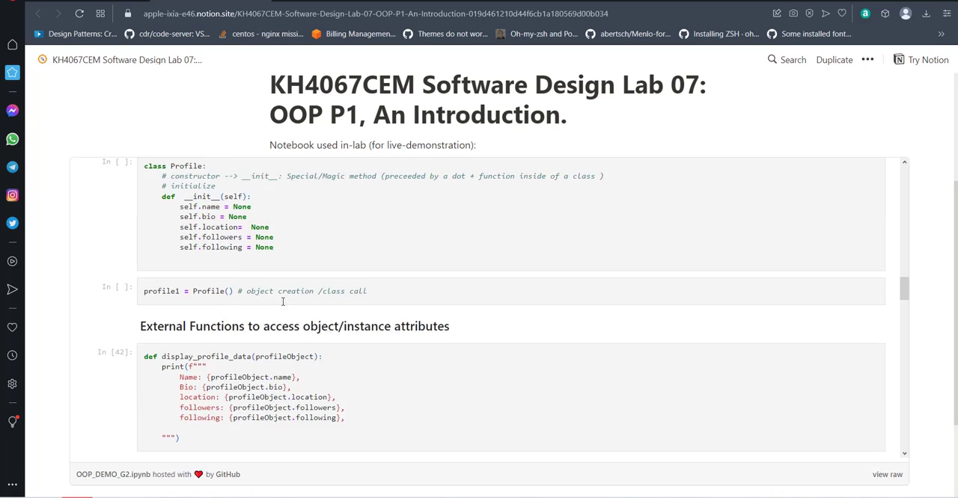
pyautogui.scroll(-20, 291, 301)
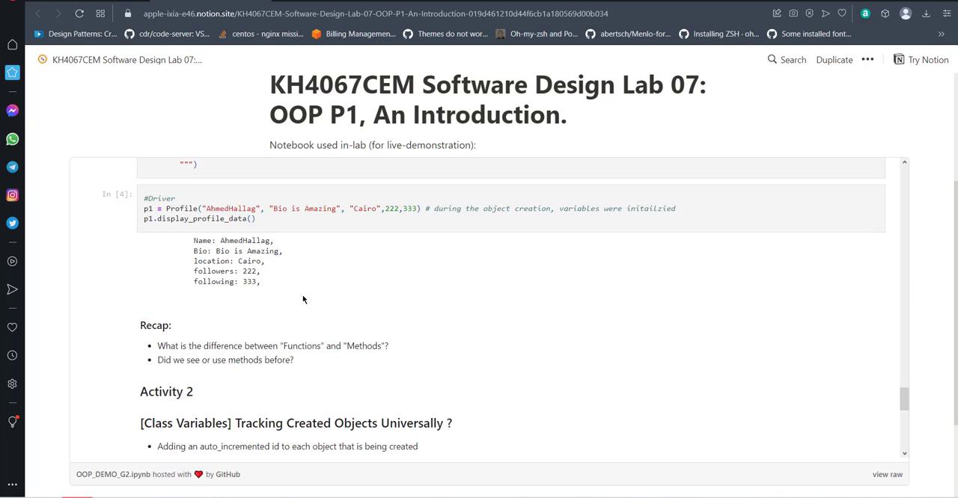
pyautogui.scroll(-2, 319, 273)
pyautogui.scroll(15, 322, 269)
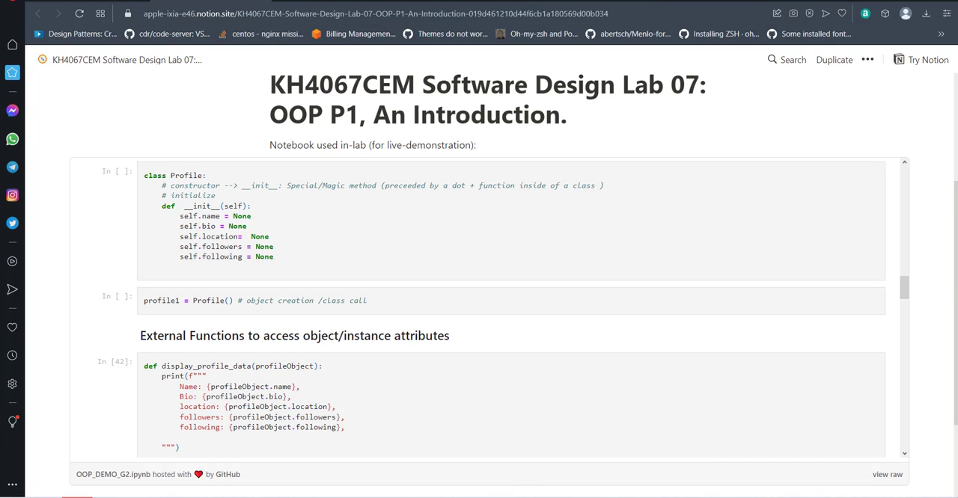
# - Return to the local OOP_DEMO_G2 notebook in Jupyter and review its function definition and driver code cells
pyautogui.click(705, 0)
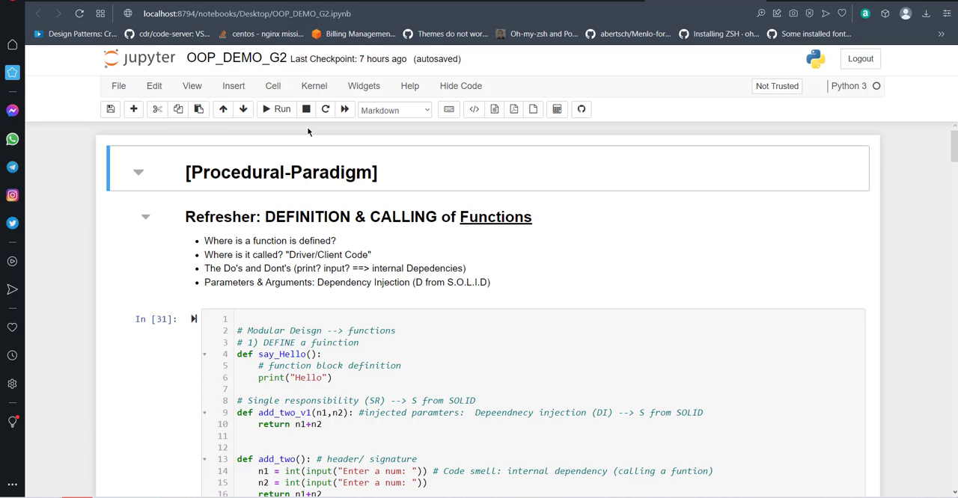
pyautogui.scroll(-2, 299, 164)
pyautogui.scroll(2, 296, 180)
pyautogui.scroll(-5, 289, 198)
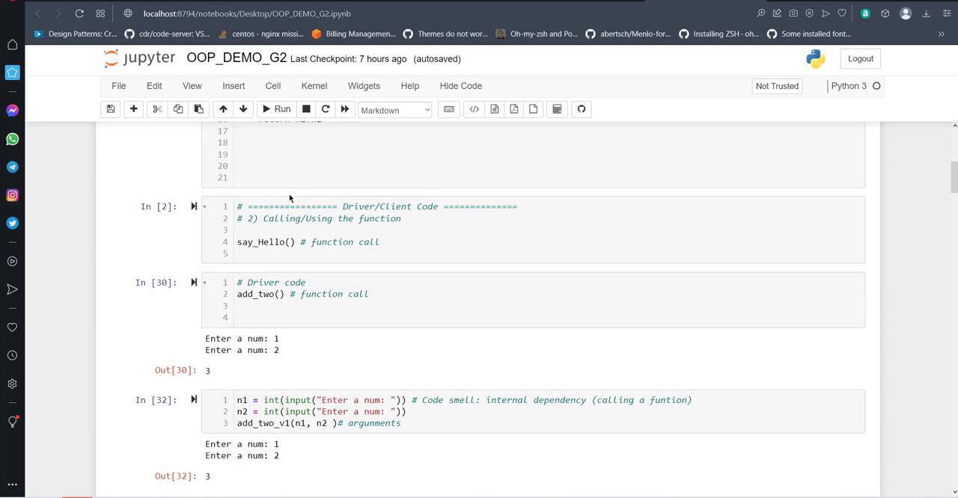
pyautogui.scroll(5, 290, 197)
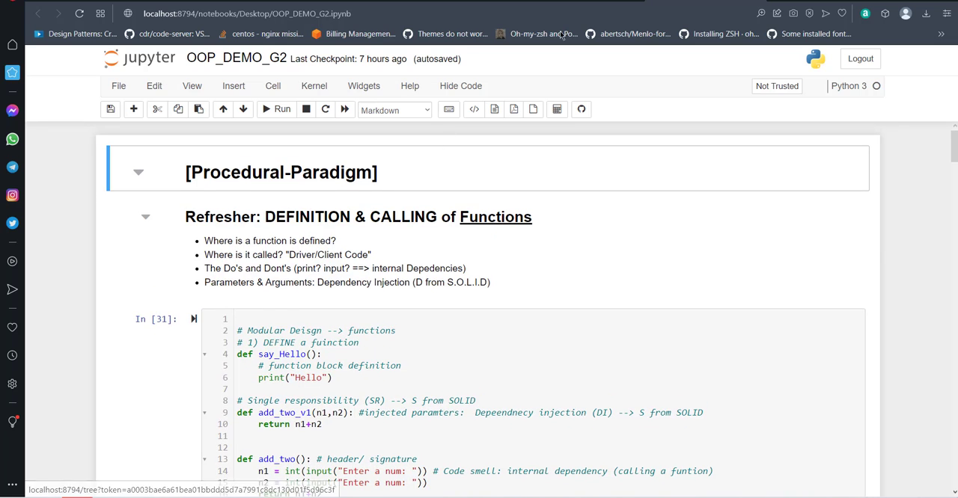
# - Open the configurable nbextensions from Jupyter's file browser and filter them by "gist"
pyautogui.click(582, 2)
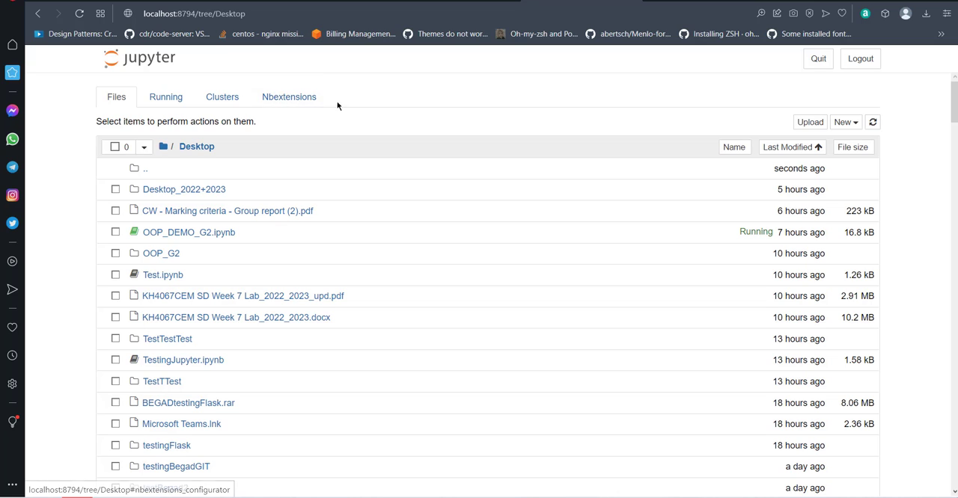
pyautogui.click(285, 102)
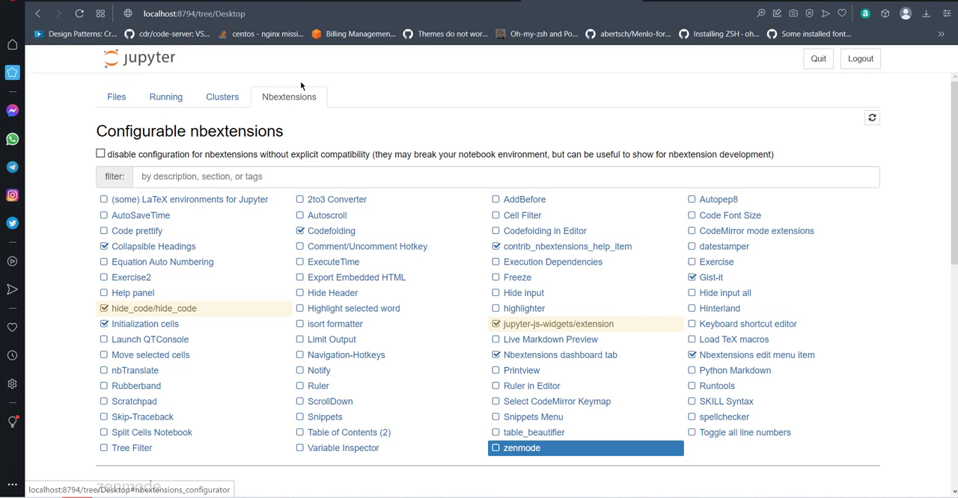
pyautogui.click(213, 174)
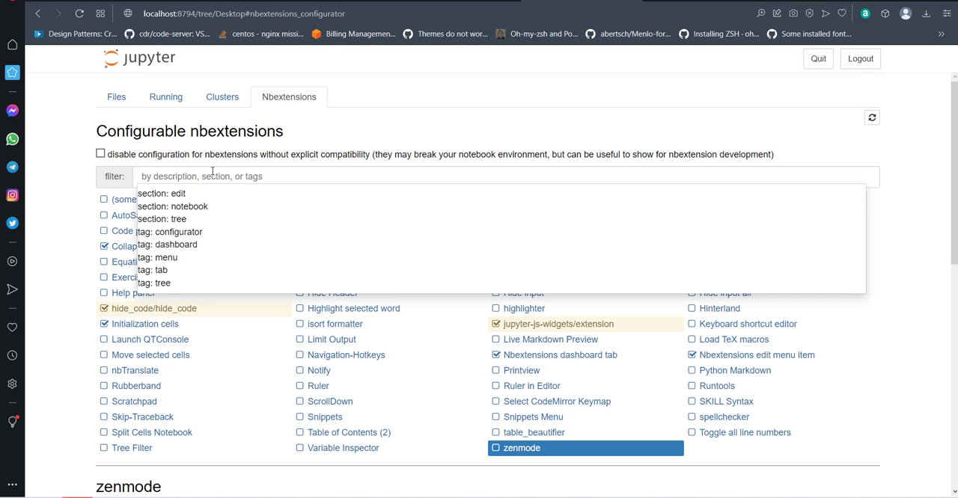
pyautogui.write('gist')
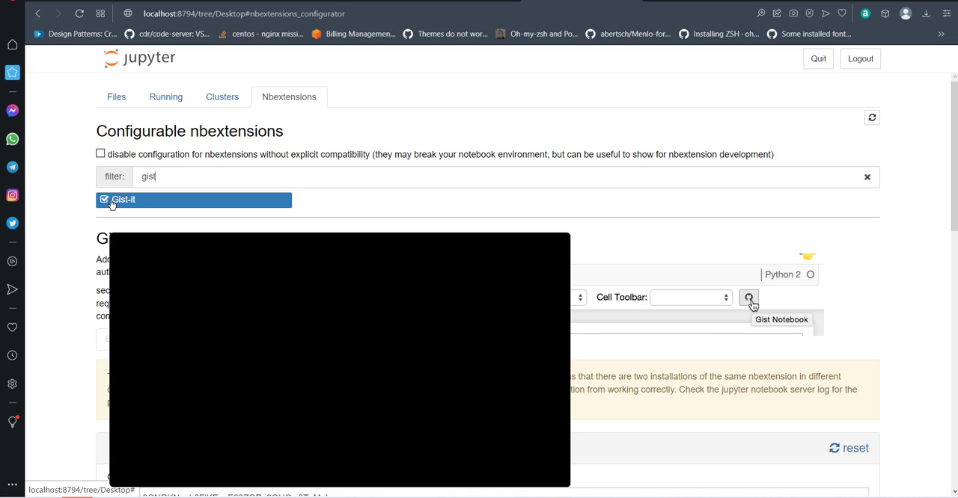
# - Review the Gist-it extension's description and parameters and select its GitHub personal access token field
pyautogui.scroll(-1, 104, 206)
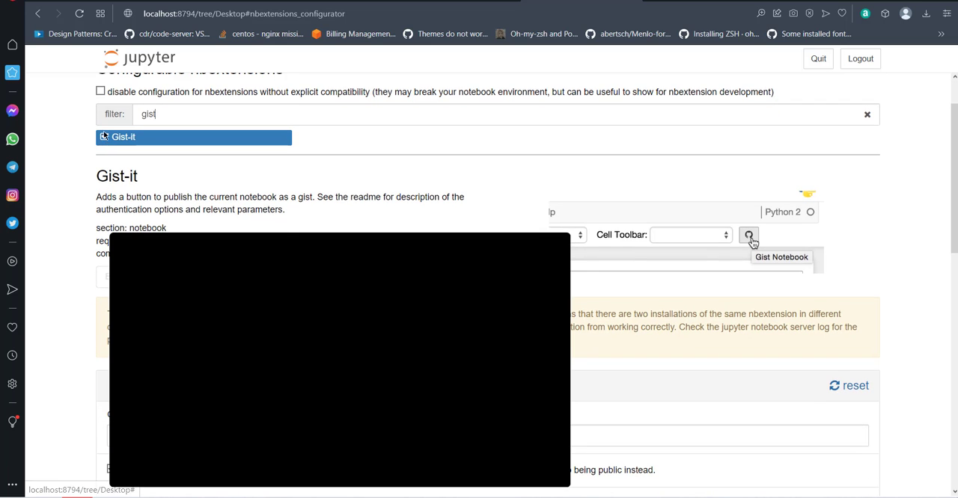
pyautogui.scroll(-1, 278, 169)
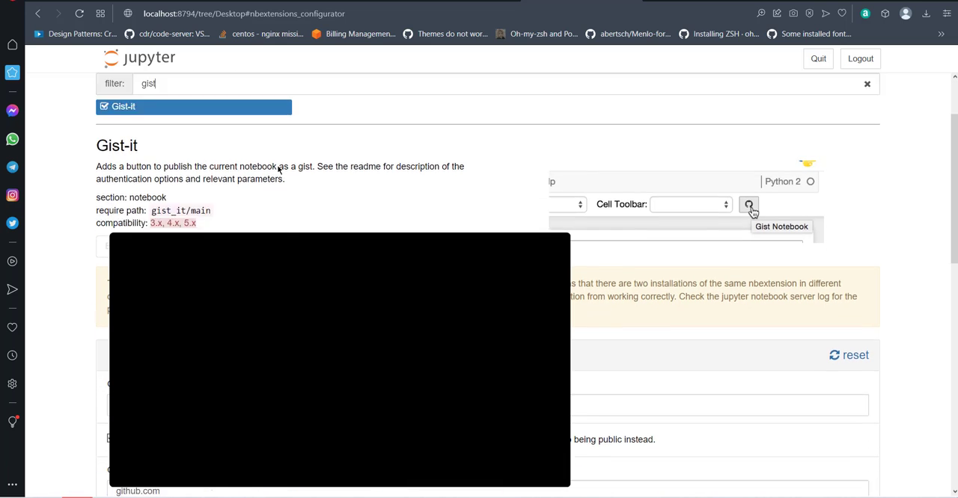
pyautogui.scroll(-3, 278, 169)
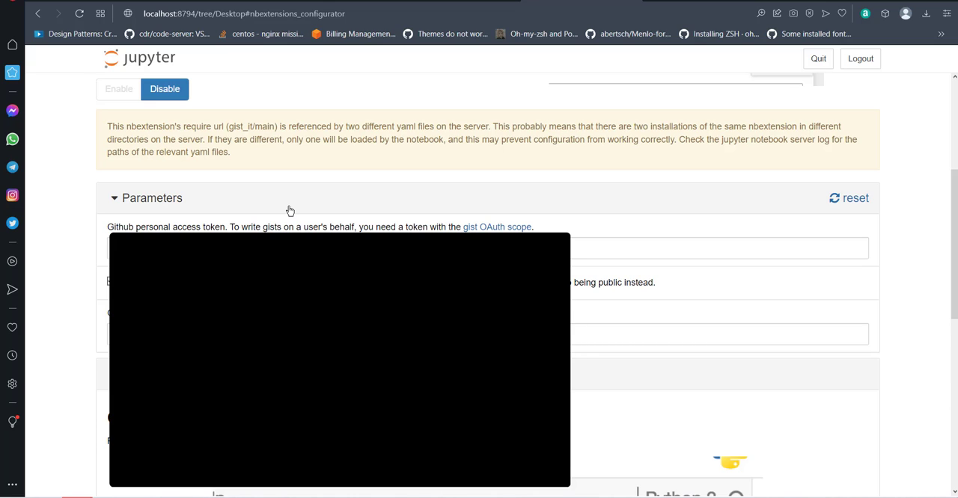
pyautogui.click(281, 248)
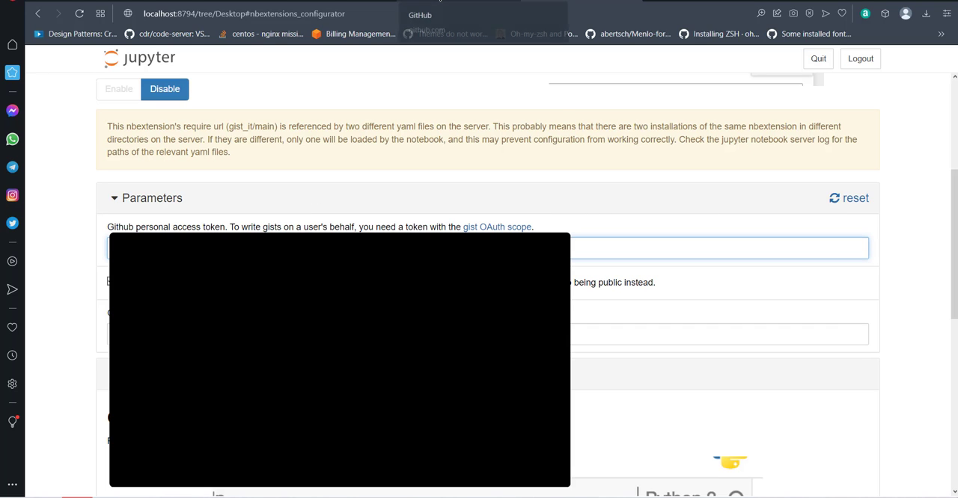
# - Switch to GitHub, open the account's developer settings and examine the list of classic personal access tokens
pyautogui.click(427, 15)
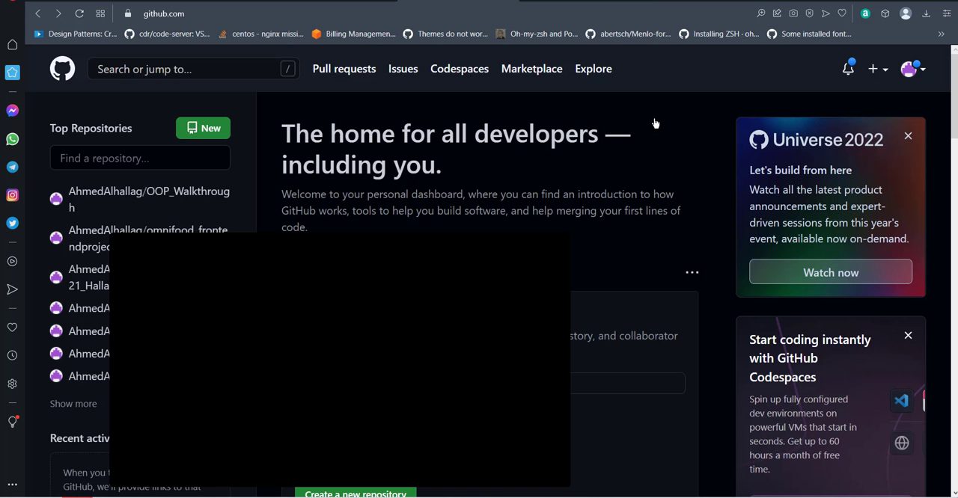
pyautogui.click(915, 72)
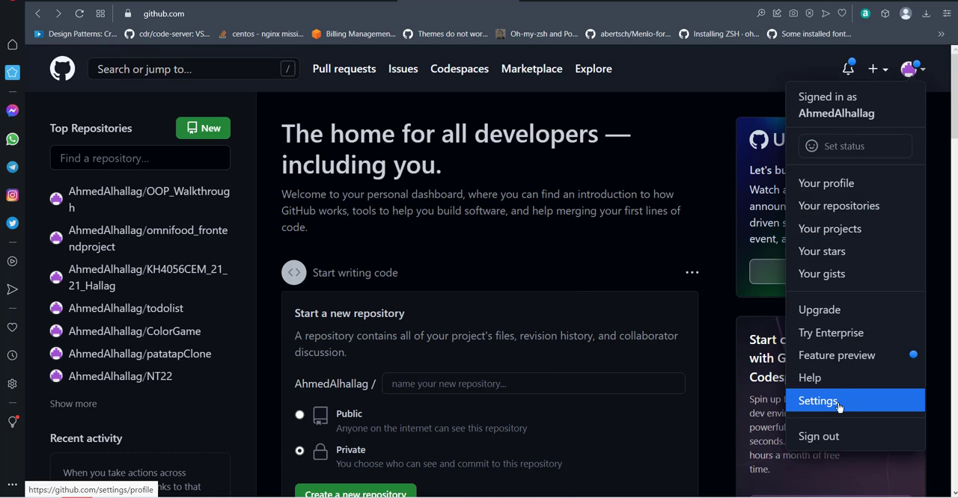
pyautogui.click(838, 405)
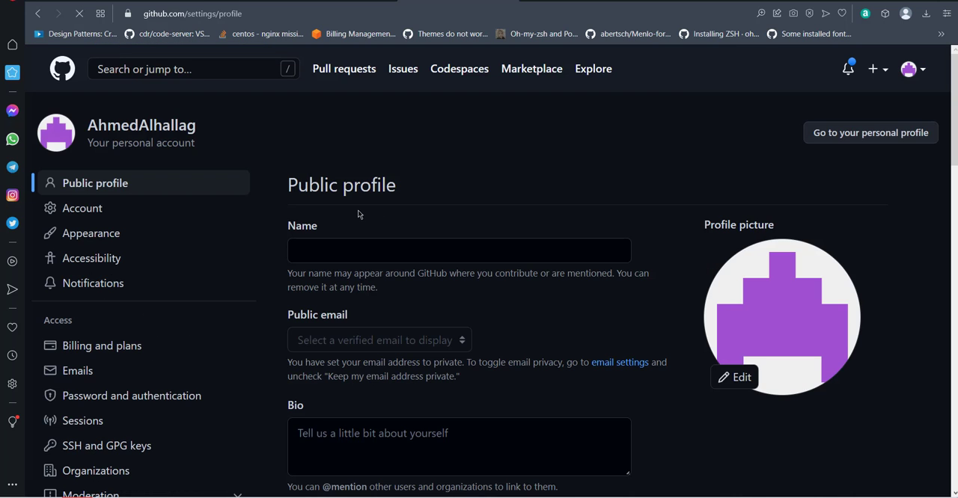
pyautogui.scroll(-9, 113, 216)
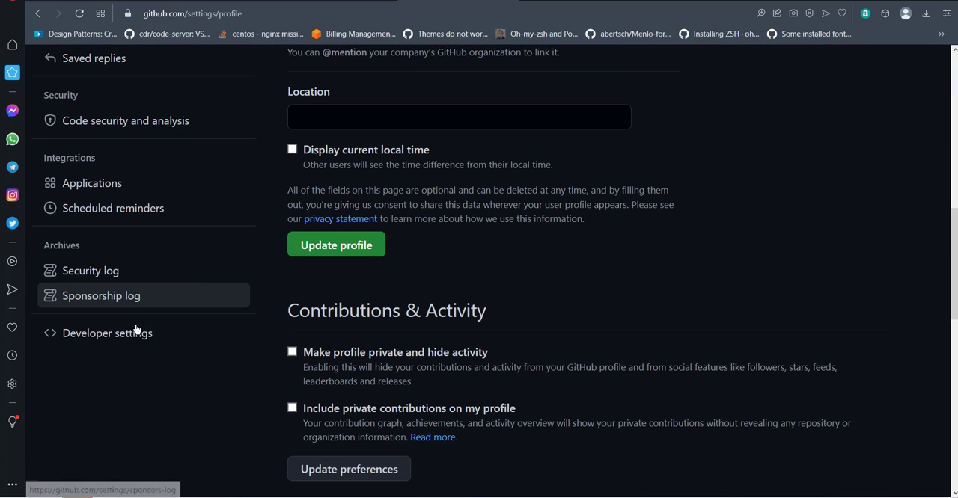
pyautogui.click(129, 336)
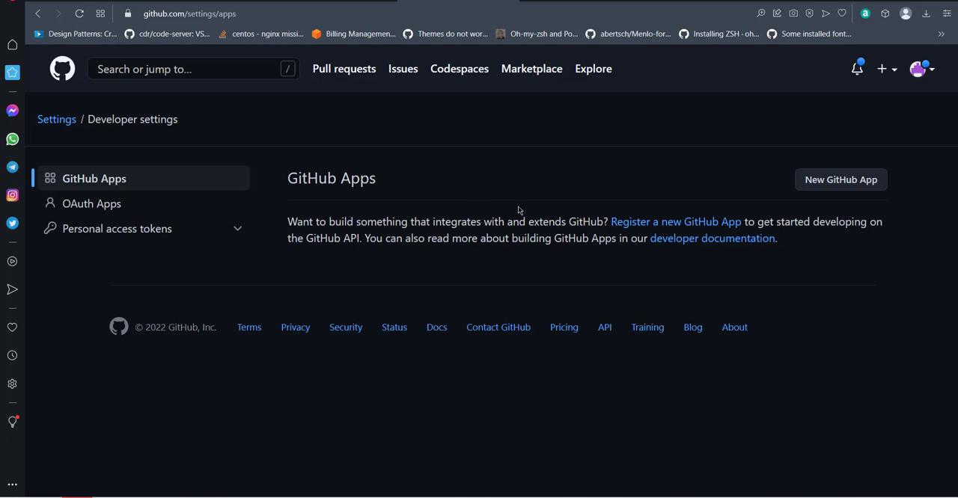
pyautogui.click(133, 236)
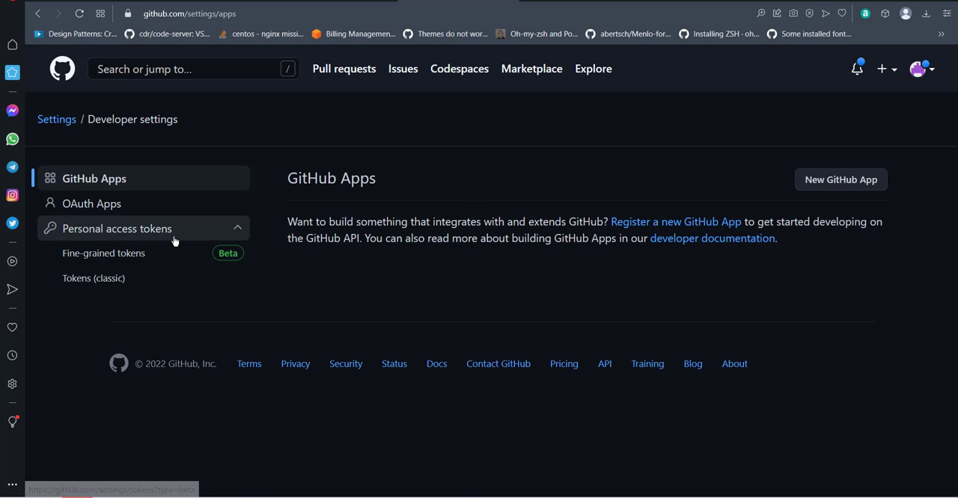
pyautogui.click(139, 281)
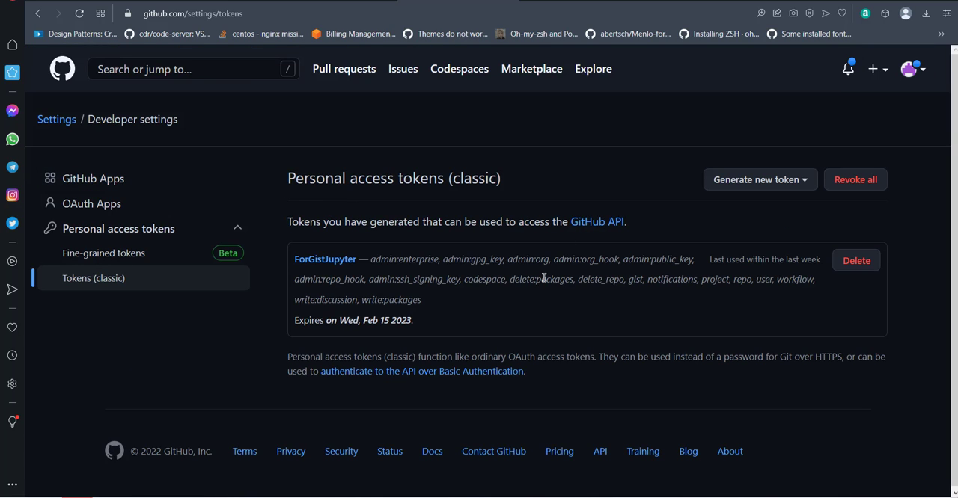
pyautogui.moveTo(547, 277)
# - Return to Jupyter's nbextensions page and review the Gist-it extension's description, parameters and readme
pyautogui.hotkey('alt', 'Tab')
pyautogui.hotkey('ctrl', 'Tab')
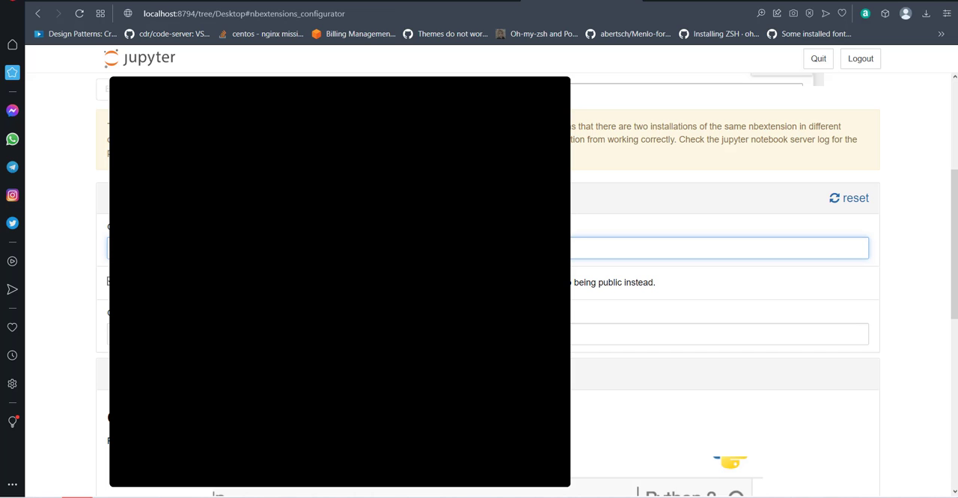
pyautogui.scroll(2, 718, 284)
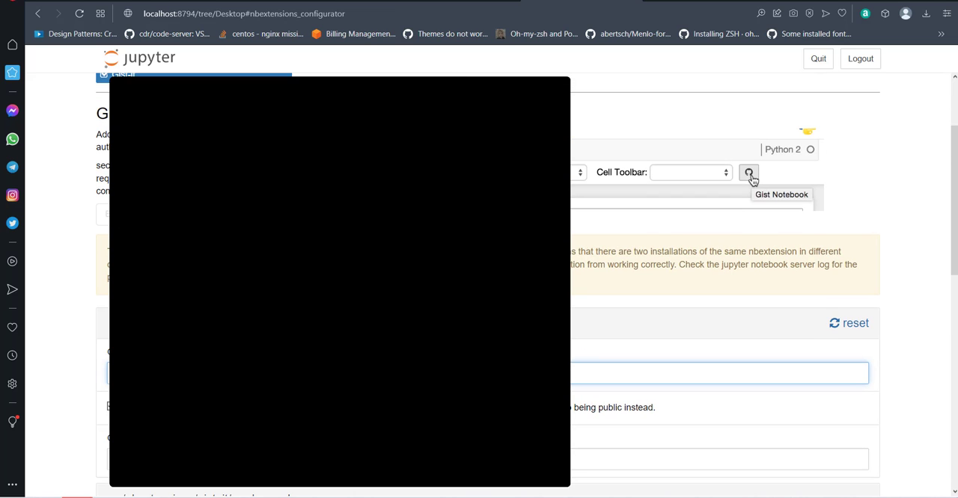
pyautogui.scroll(1, 718, 284)
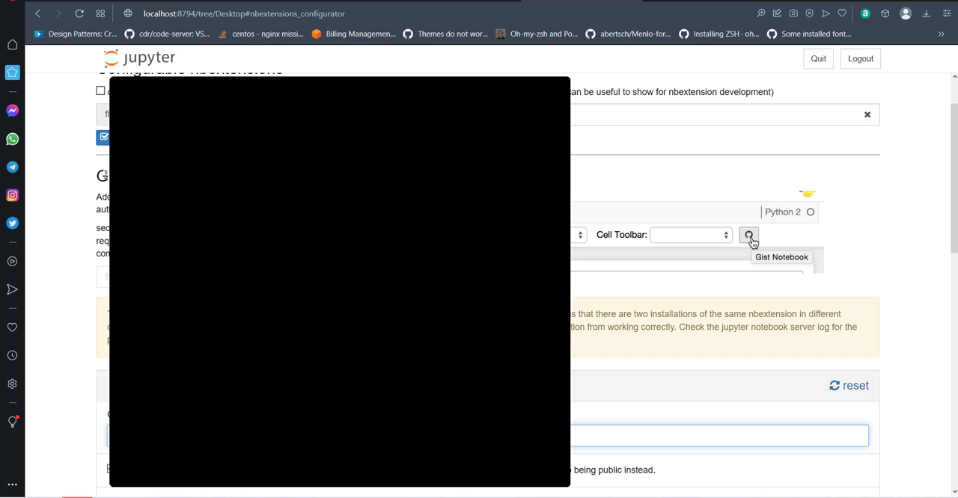
pyautogui.scroll(-2, 718, 284)
pyautogui.scroll(-1, 718, 285)
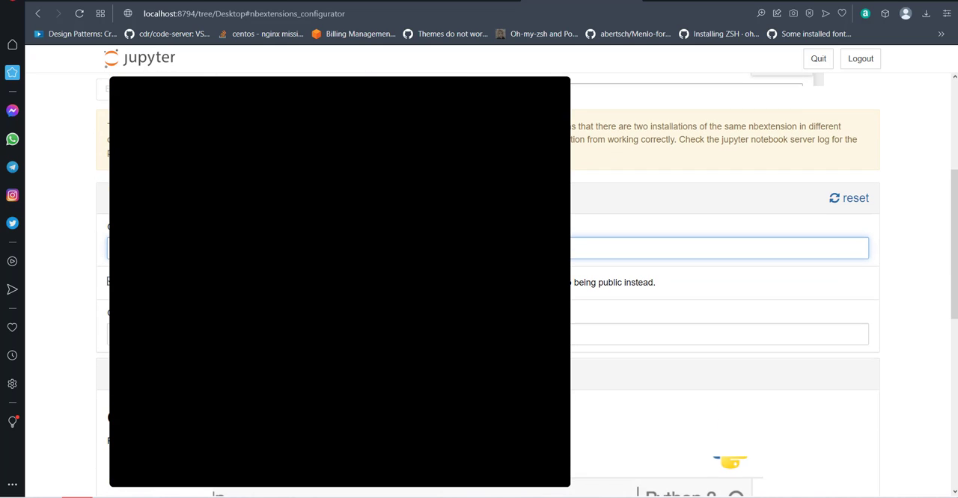
pyautogui.scroll(-8, 718, 284)
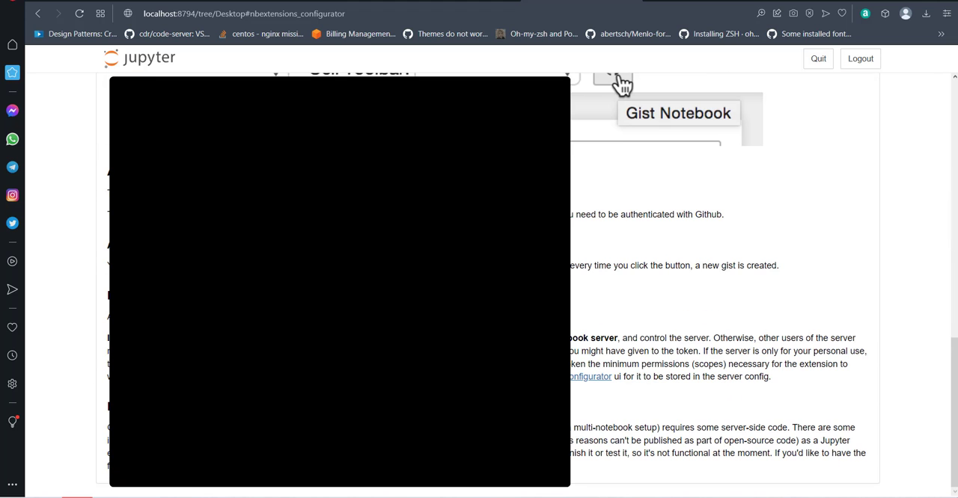
pyautogui.scroll(4, 718, 284)
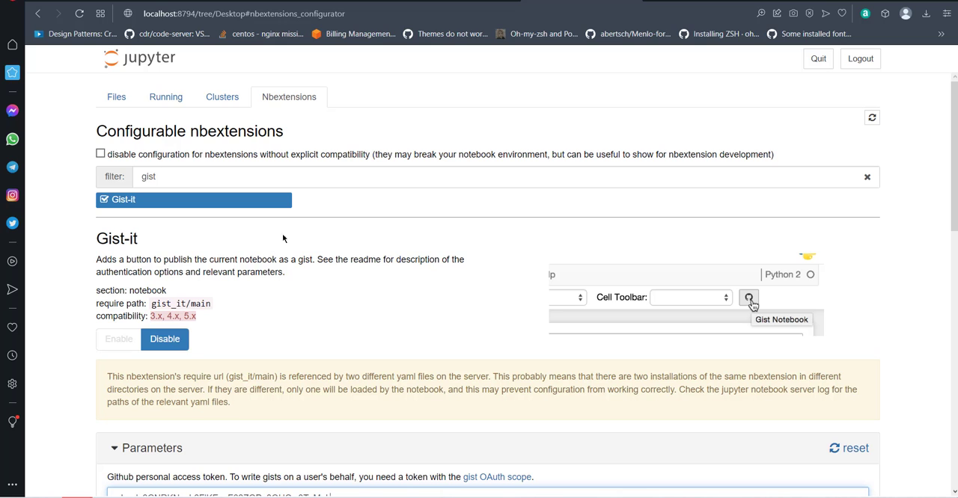
# - Open the OOP_DEMO_G2 notebook's Share on Github dialog, examine its gist ID and link, and close it without publishing
pyautogui.click(712, 3)
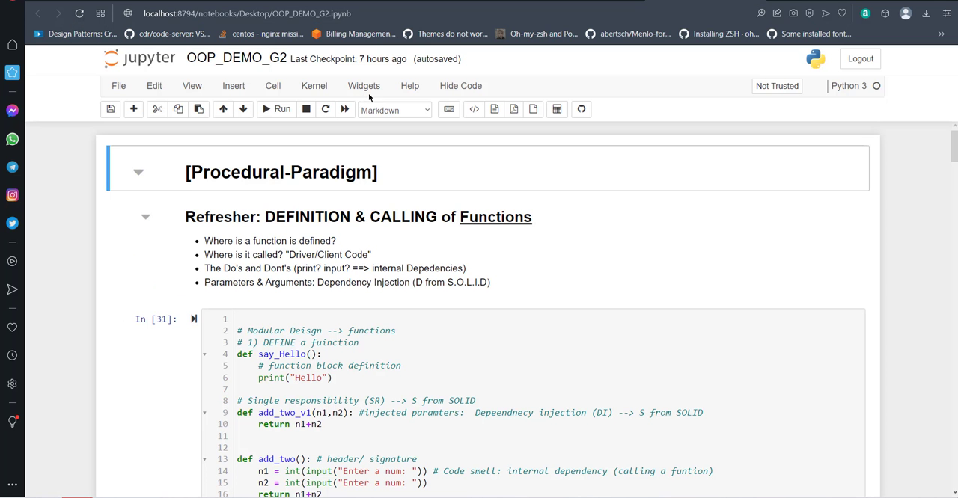
pyautogui.click(583, 113)
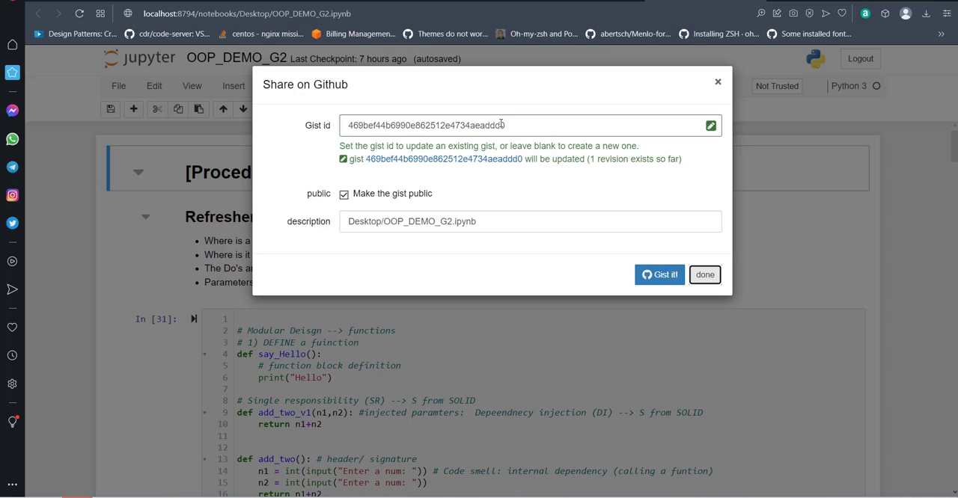
pyautogui.moveTo(501, 131); pyautogui.dragTo(313, 127)
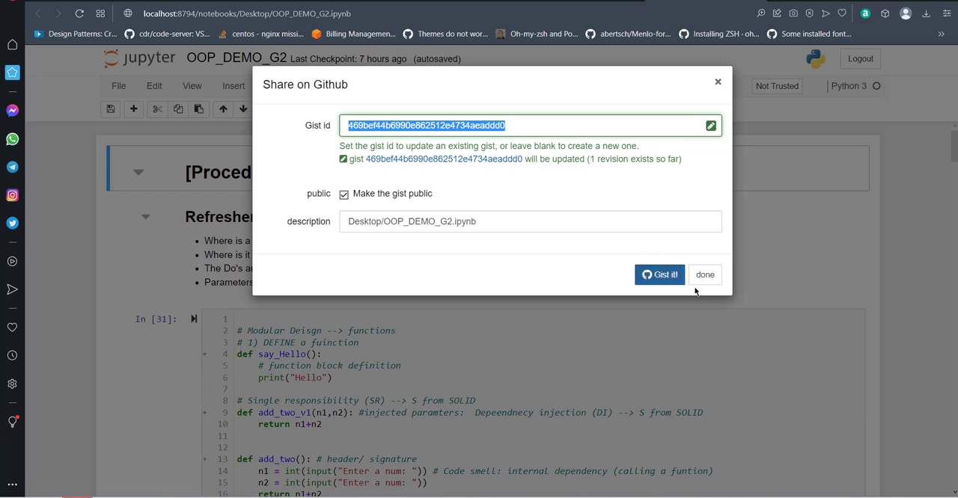
pyautogui.keyDown('ctrl'); pyautogui.click(455, 163); pyautogui.keyUp('ctrl')
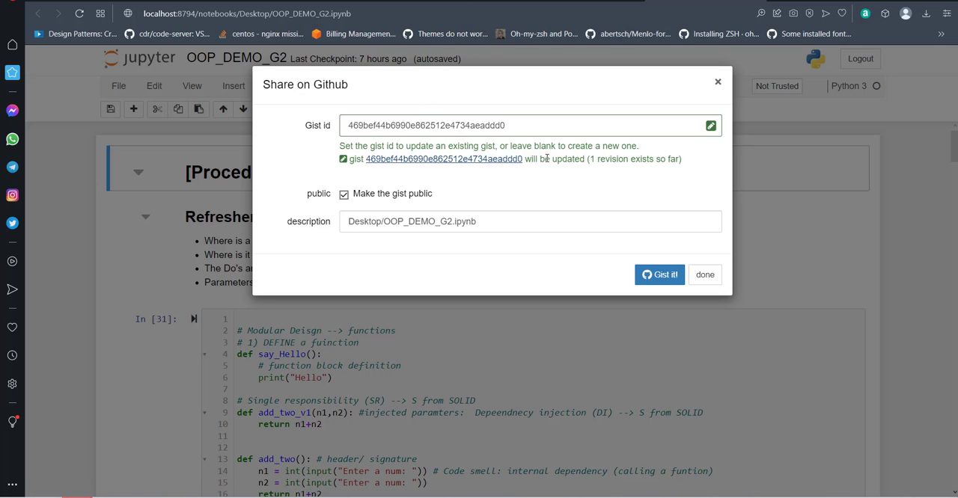
pyautogui.click(718, 82)
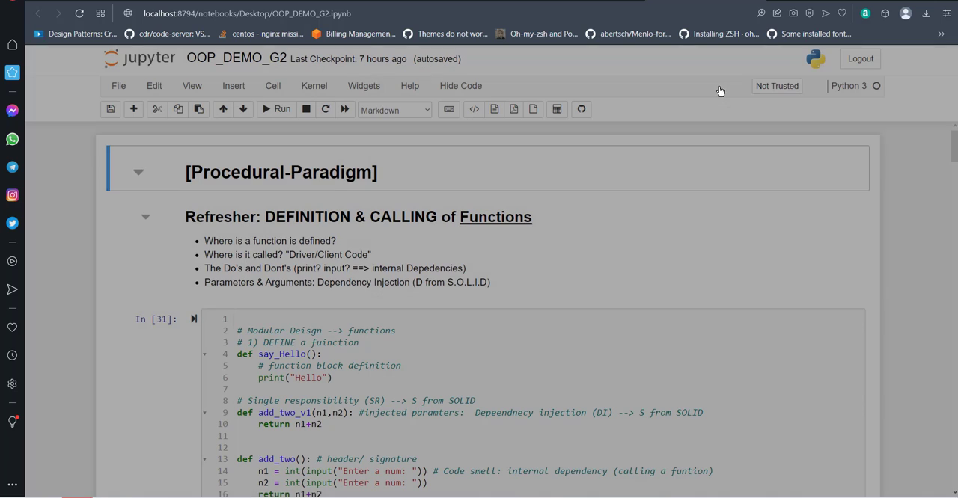
# - Switch to the Notion desktop app and go to the heading of the Lab 07: OOP P1, An Introduction page
pyautogui.press('super')
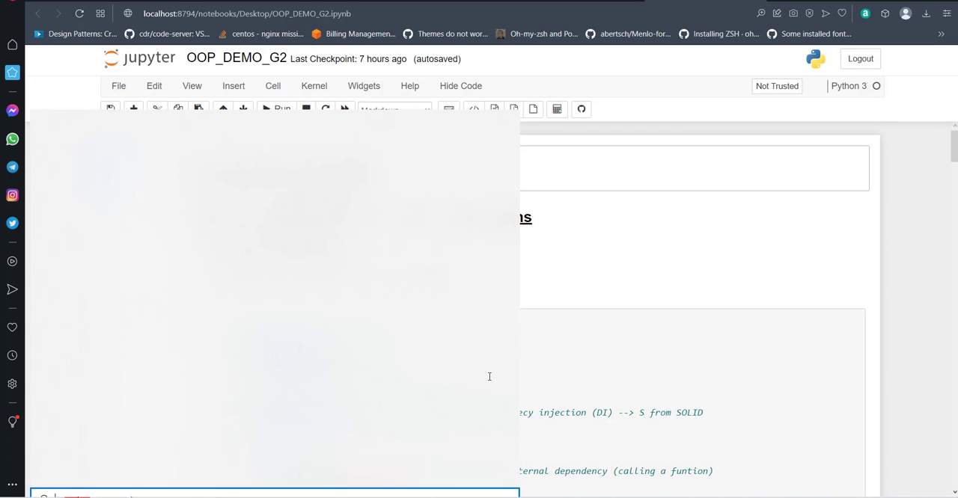
pyautogui.write('not')
pyautogui.press('Return')
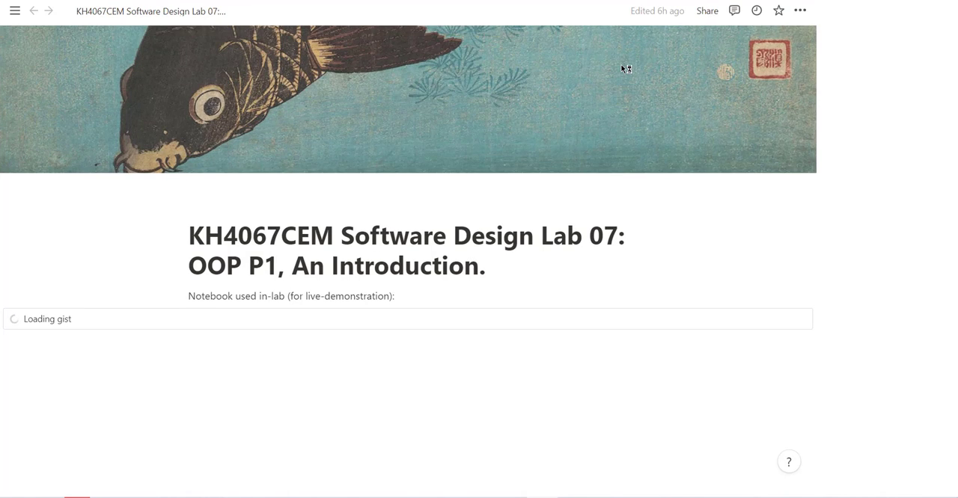
pyautogui.scroll(-3, 375, 223)
pyautogui.scroll(1, 337, 197)
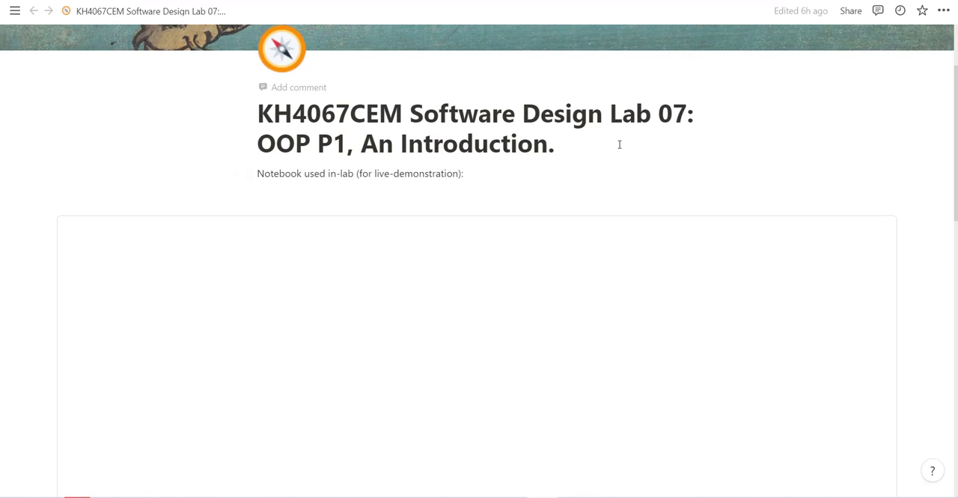
# - Insert a GitHub Gist embed block below the "Notebook used in-lab" line, leaving its gist link empty
pyautogui.press('Return')
pyautogui.write('/fgi')
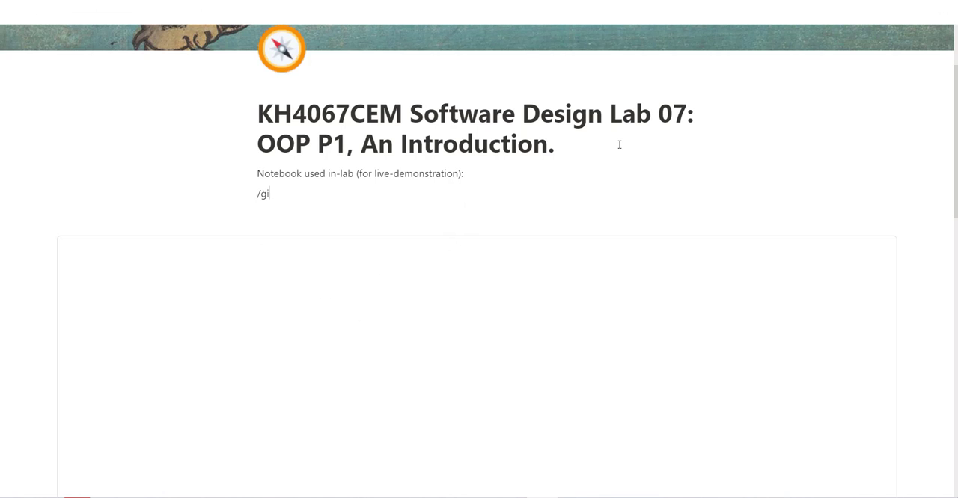
pyautogui.write('erst')
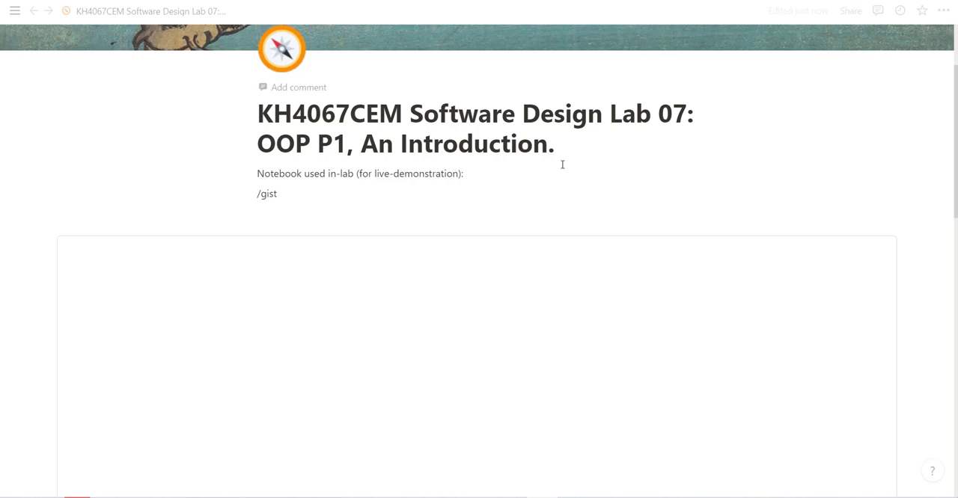
pyautogui.moveTo(277, 195); pyautogui.dragTo(256, 195)
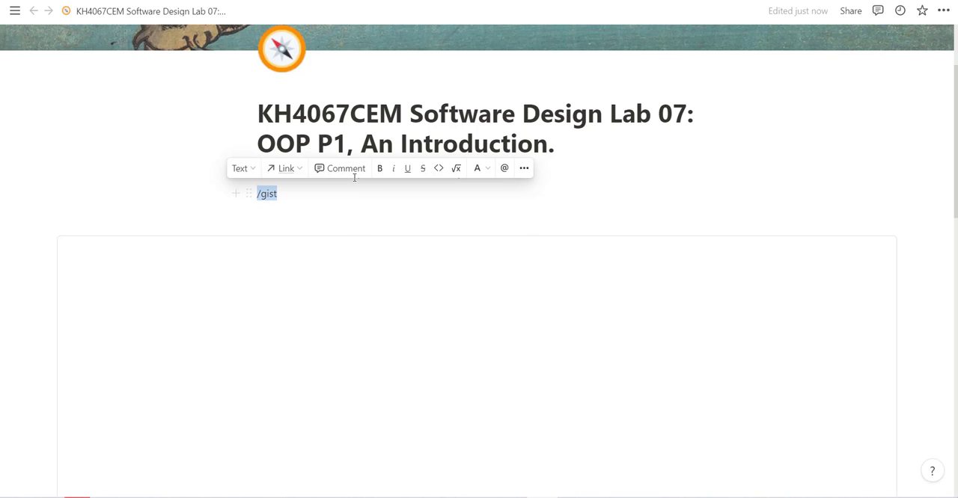
pyautogui.write('/git')
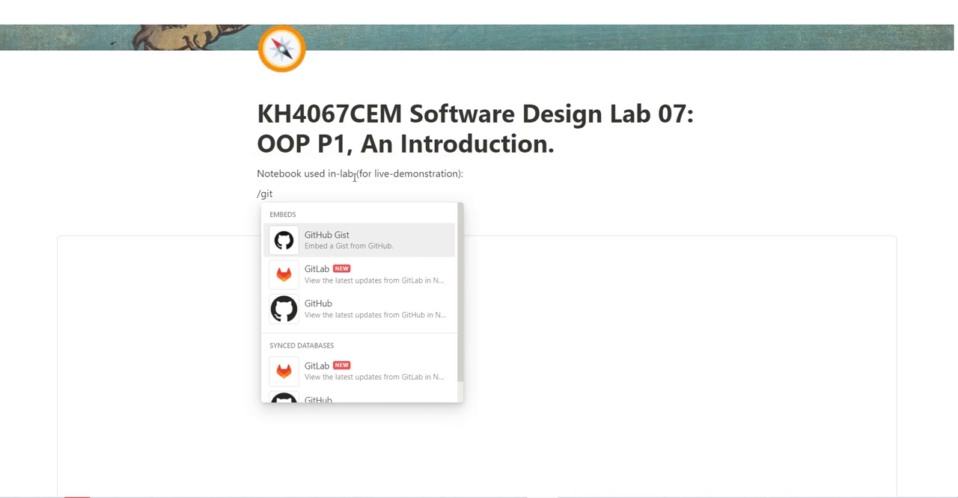
pyautogui.click(378, 241)
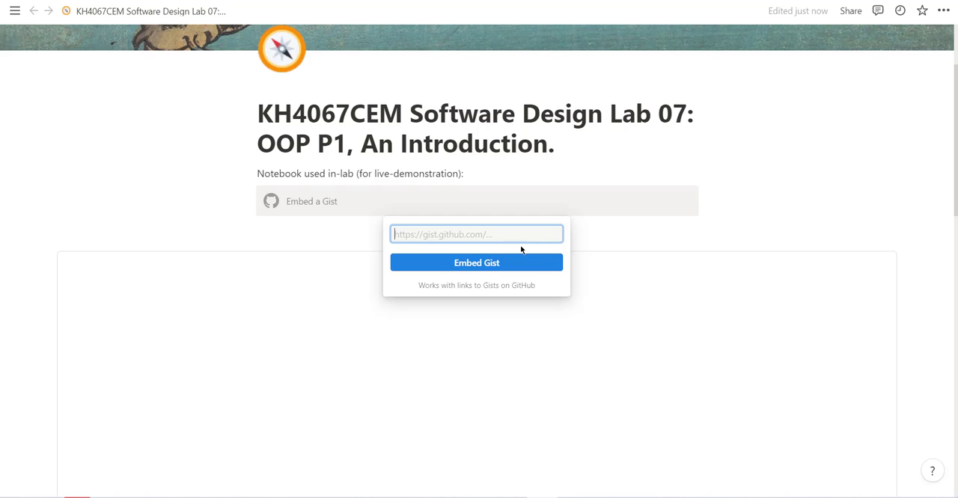
pyautogui.click(784, 190)
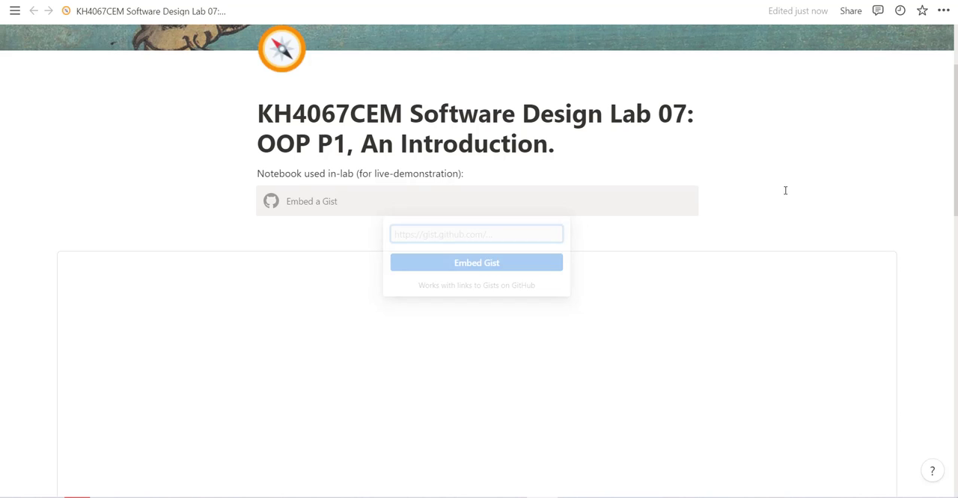
# - Review the notebook embedded in the Notion page, from the function calls through the Profile class and external display function
pyautogui.scroll(-10, 714, 167)
pyautogui.scroll(3, 363, 291)
pyautogui.scroll(-7, 321, 270)
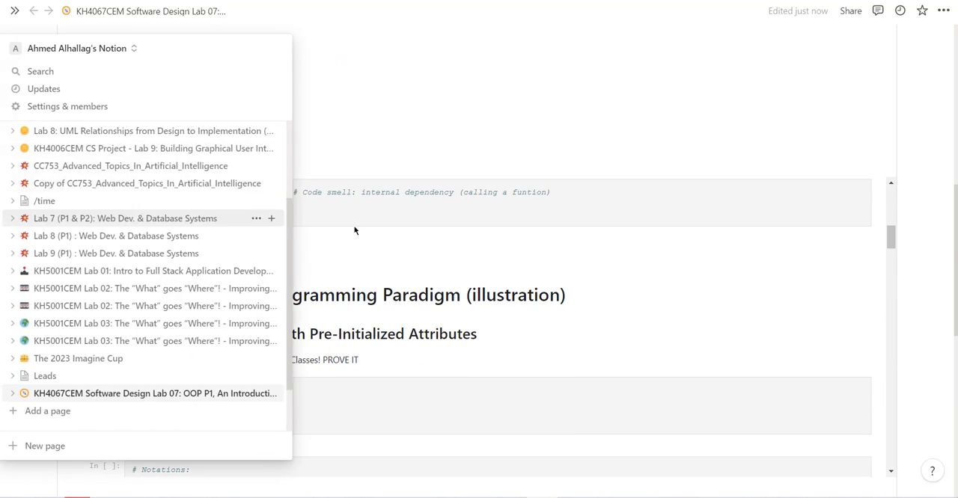
pyautogui.scroll(1, 108, 234)
pyautogui.scroll(4, 378, 100)
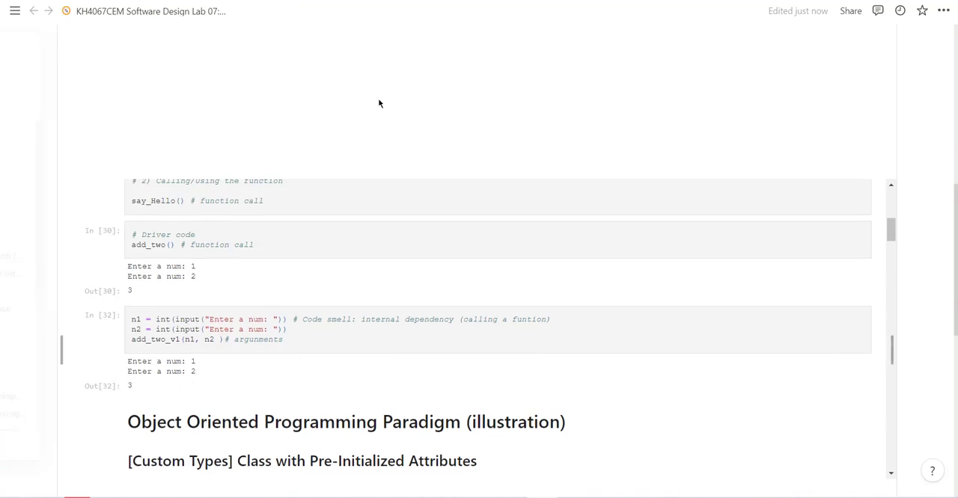
pyautogui.moveTo(62, 147)
pyautogui.scroll(-5, 338, 98)
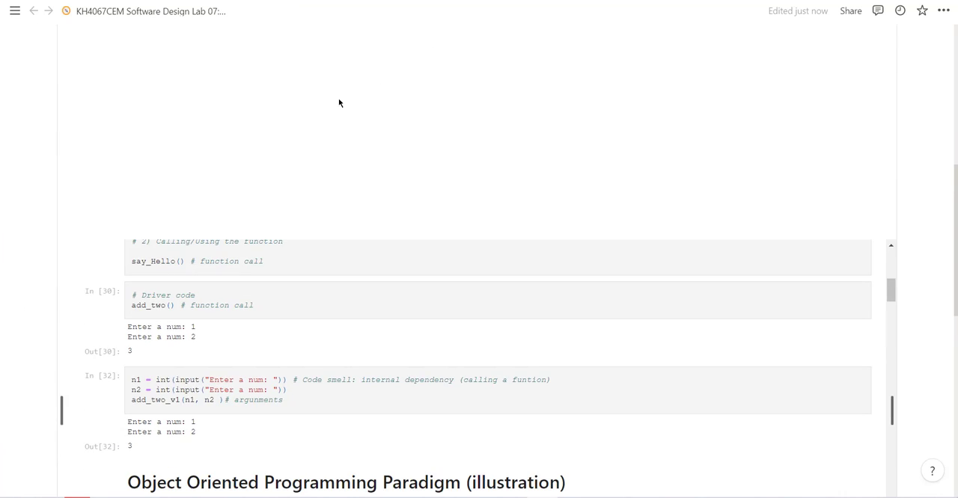
pyautogui.scroll(-15, 266, 178)
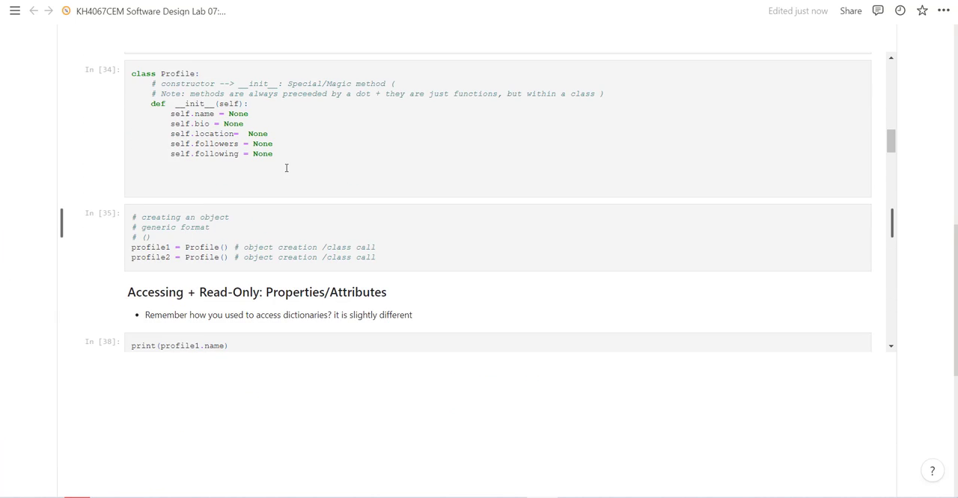
pyautogui.scroll(-2, 314, 162)
pyautogui.scroll(10, 470, 150)
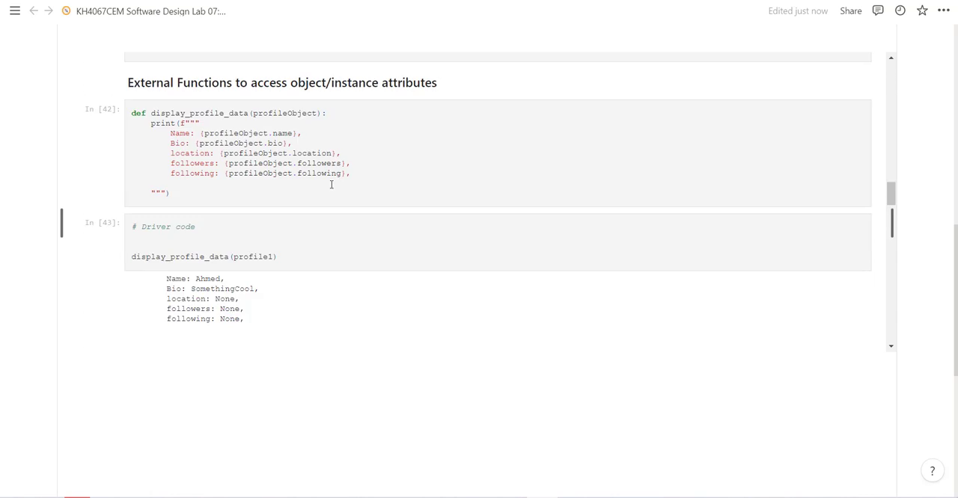
pyautogui.scroll(-4, 390, 162)
# - Switch to the published Lab 07 Notion page in the browser and examine its embedded OOP_DEMO_G2 notebook
pyautogui.click(900, 1)
pyautogui.click(218, 1)
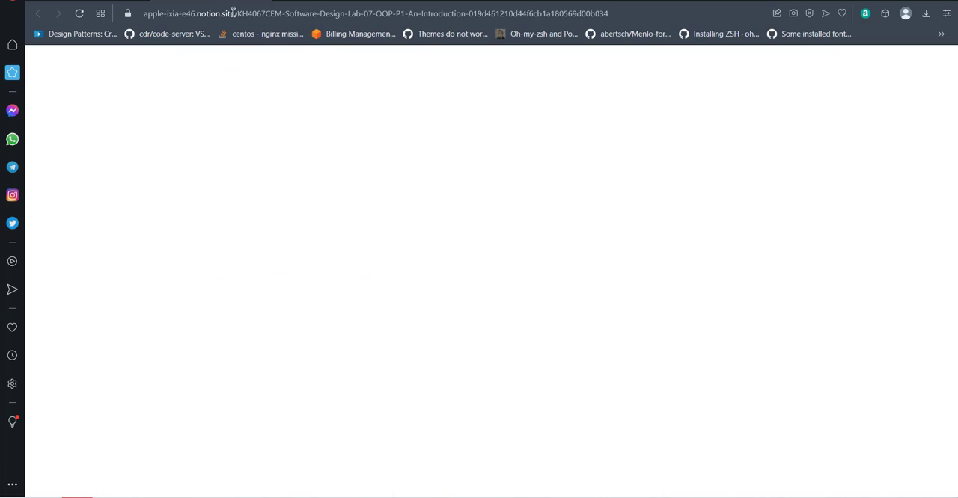
pyautogui.scroll(12, 560, 163)
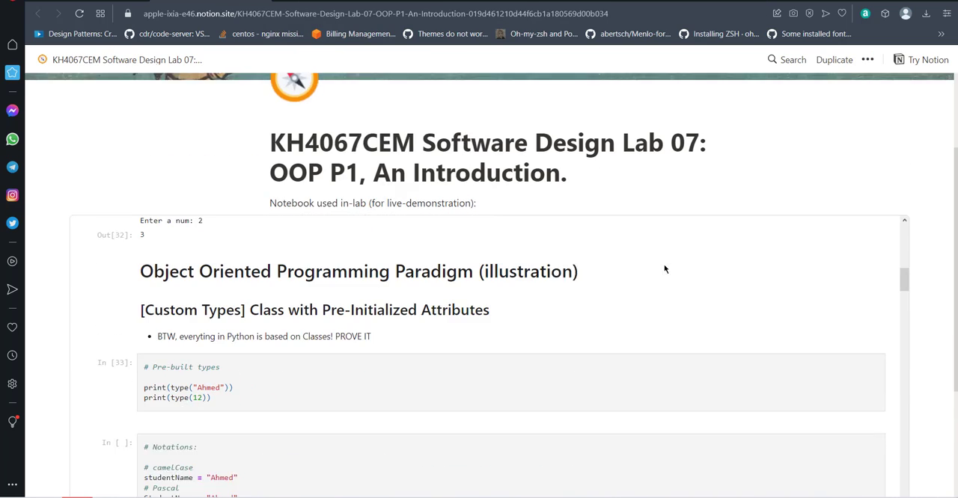
pyautogui.scroll(2, 724, 191)
pyautogui.scroll(-4, 734, 183)
pyautogui.scroll(10, 311, 201)
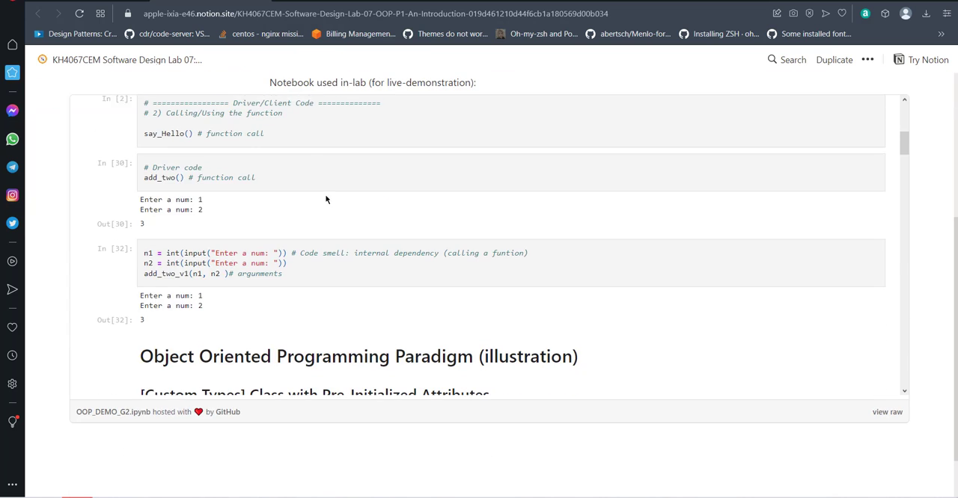
# - Look over the published Lab 07 Notion page from its title to the end of the embedded notebook block
pyautogui.scroll(3, 308, 216)
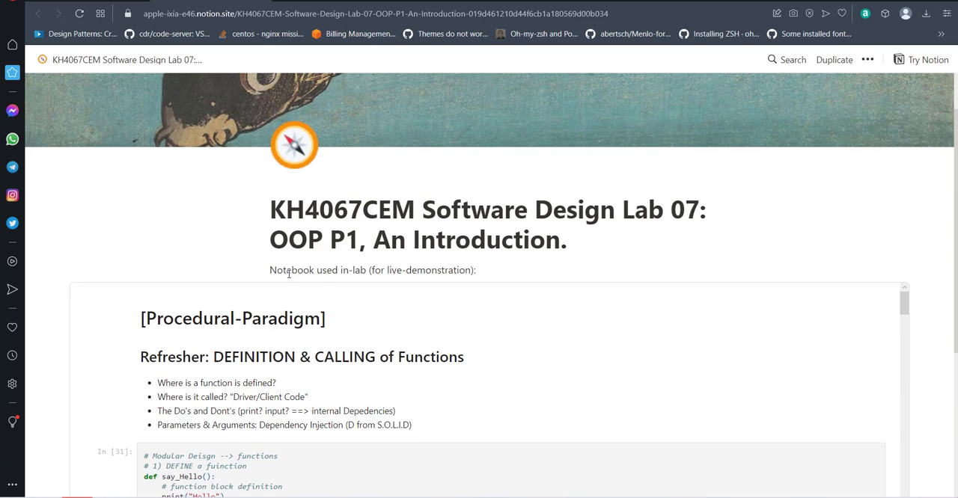
pyautogui.scroll(-3, 321, 224)
pyautogui.scroll(-6, 264, 403)
pyautogui.scroll(6, 332, 288)
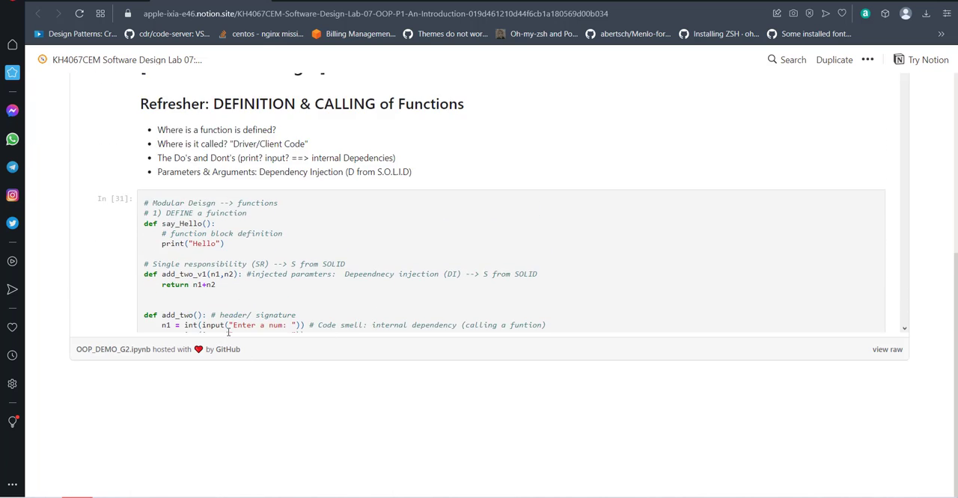
pyautogui.scroll(5, 310, 294)
# - Return to the Moodle Software Design course, close the Week 7 section and turn course editing on
pyautogui.click(97, 1)
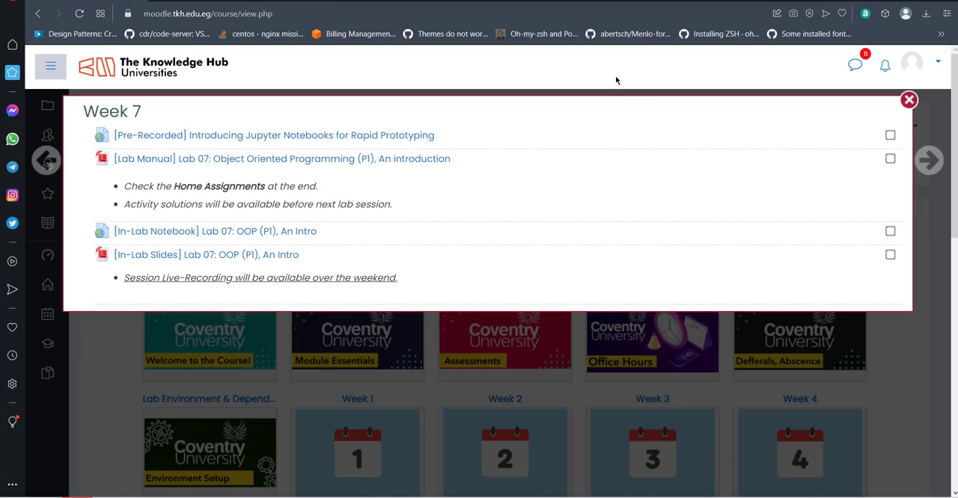
pyautogui.click(908, 100)
pyautogui.click(900, 124)
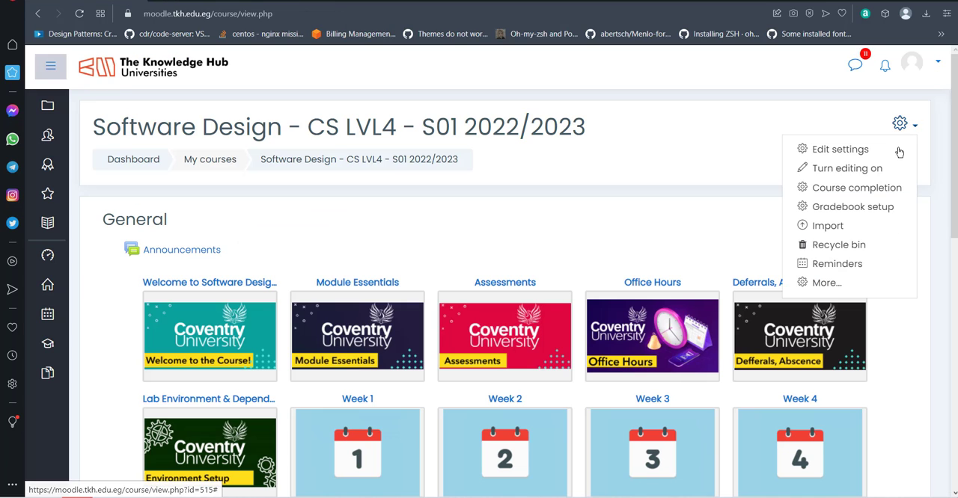
pyautogui.click(819, 168)
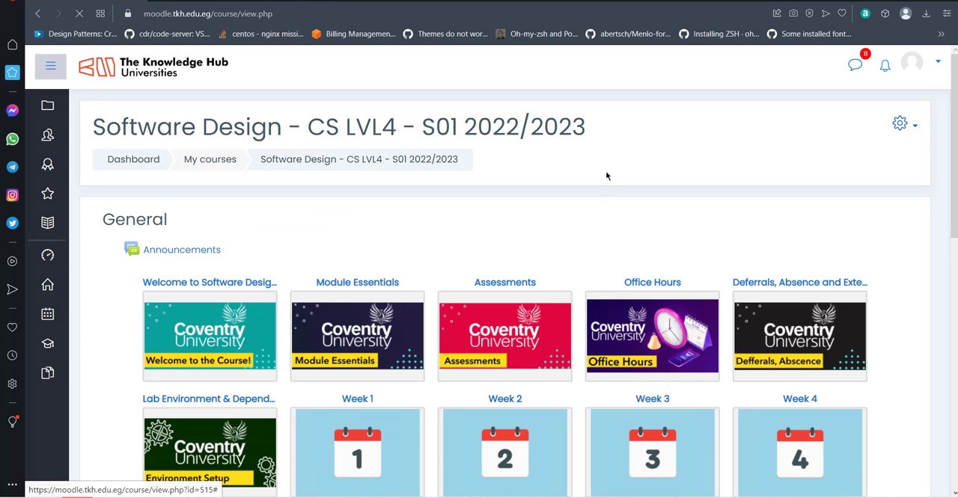
# - Start adding a URL resource to the Assessments section of the course
pyautogui.scroll(-7, 634, 167)
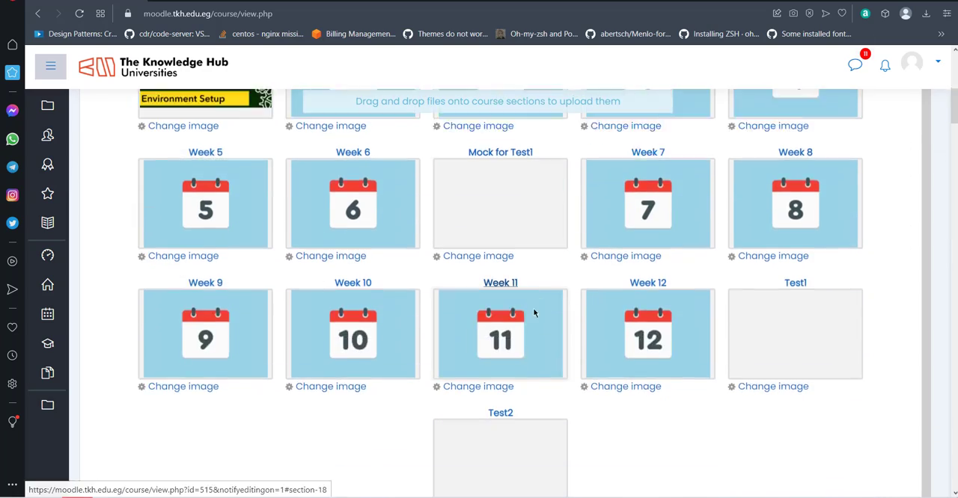
pyautogui.scroll(-15, 533, 313)
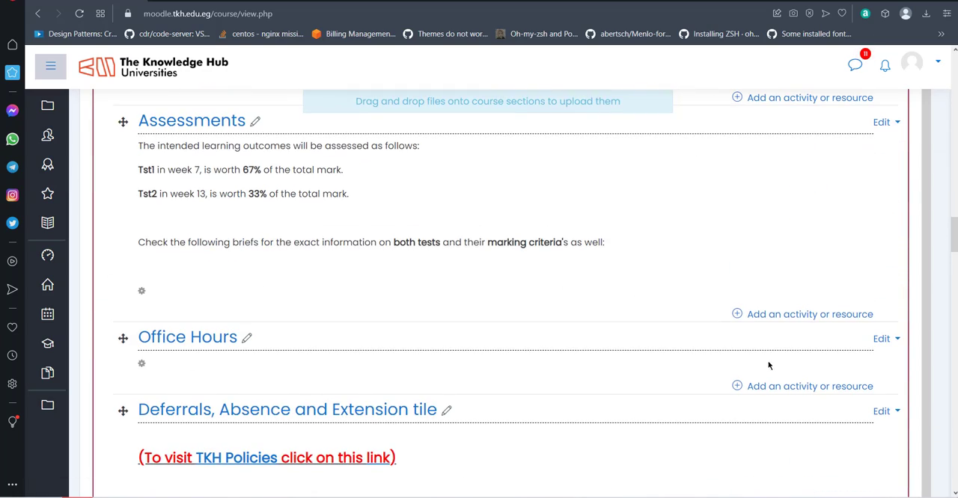
pyautogui.click(791, 315)
pyautogui.scroll(-10, 419, 344)
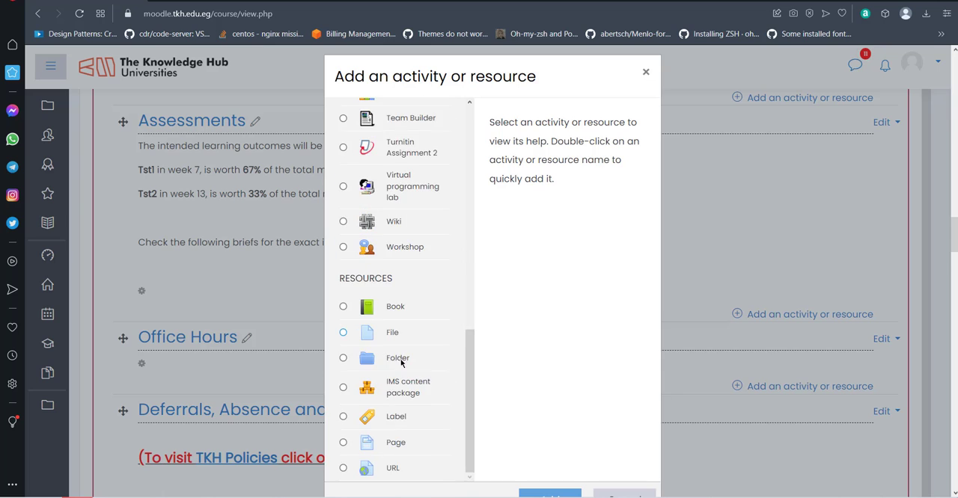
pyautogui.scroll(-3, 400, 363)
pyautogui.scroll(3, 362, 252)
pyautogui.scroll(-3, 367, 262)
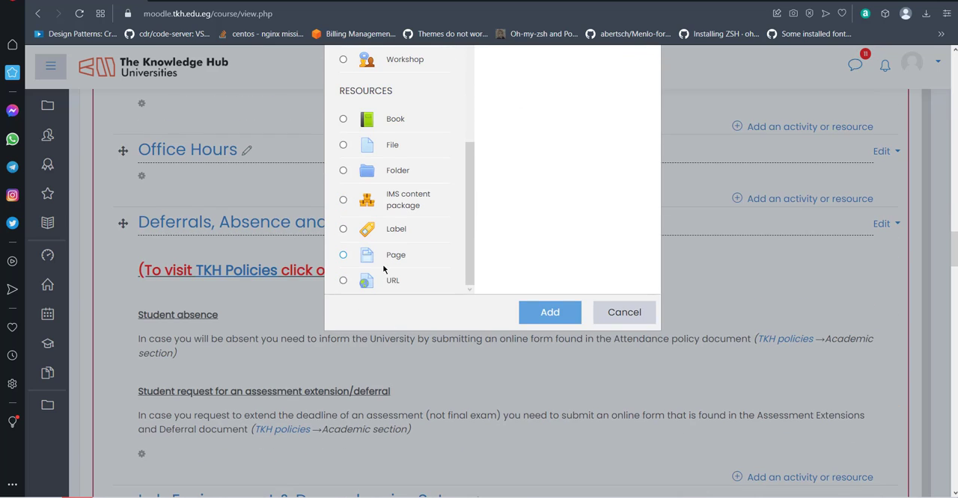
pyautogui.click(366, 281)
pyautogui.click(541, 318)
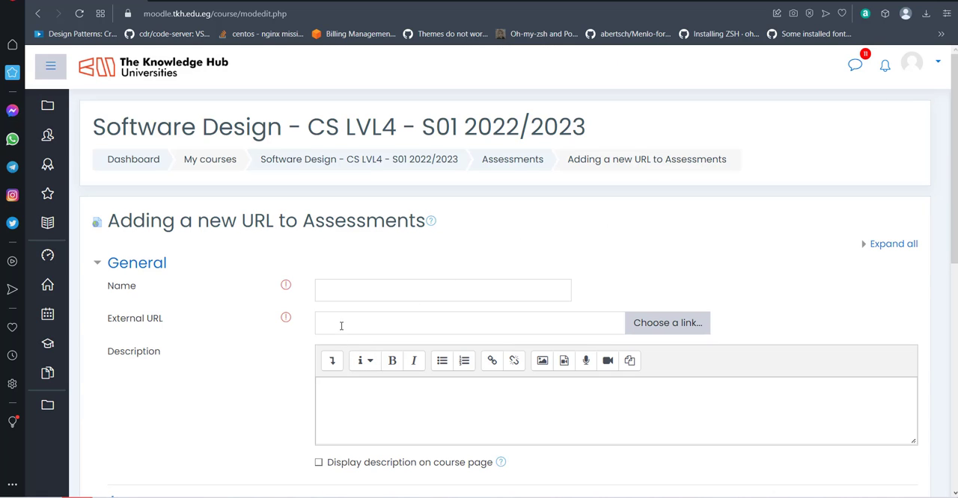
# - View the published Notion page, return to the new Moodle URL form and review its General fields, leaving name and external URL empty
pyautogui.click(341, 323)
pyautogui.click(233, 3)
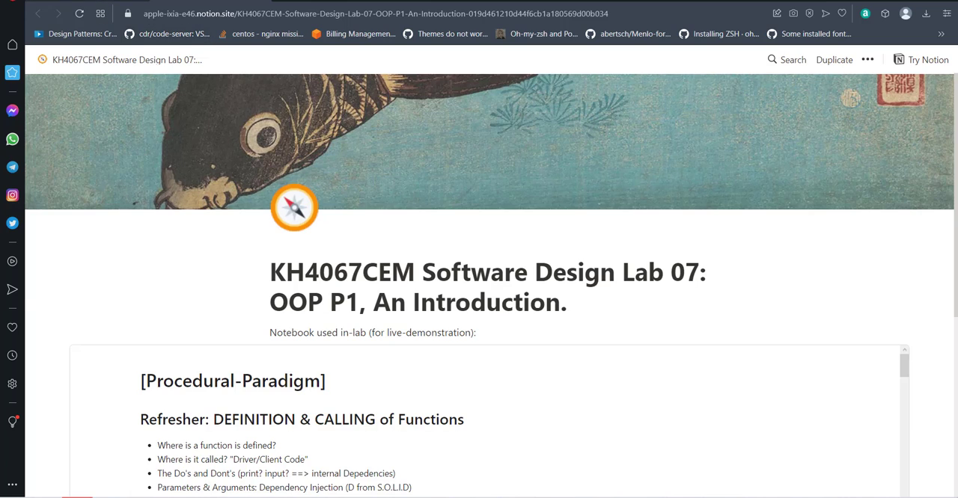
pyautogui.click(92, 4)
pyautogui.click(358, 288)
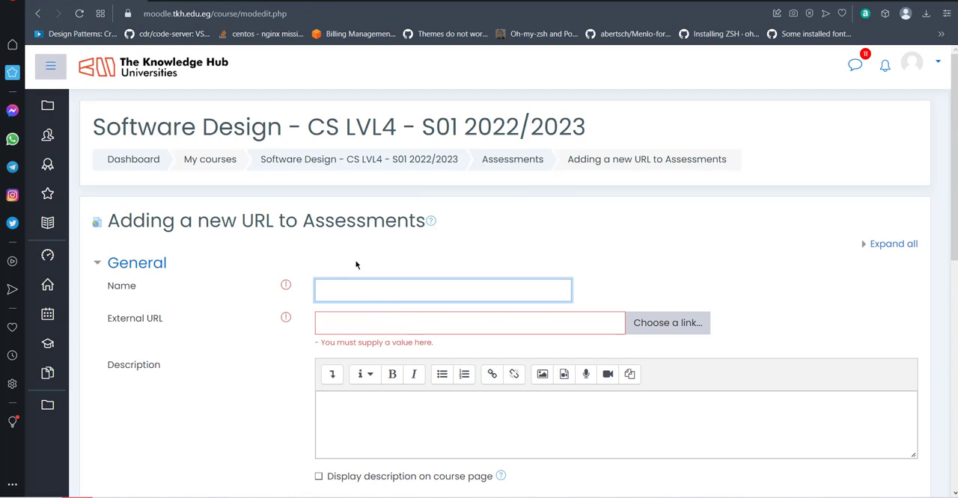
pyautogui.scroll(-1, 355, 259)
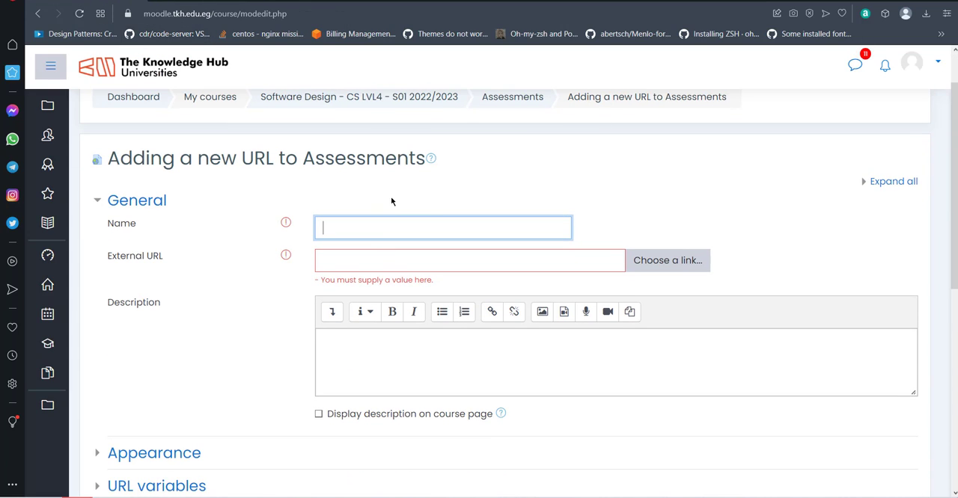
pyautogui.scroll(-4, 392, 196)
pyautogui.scroll(4, 542, 301)
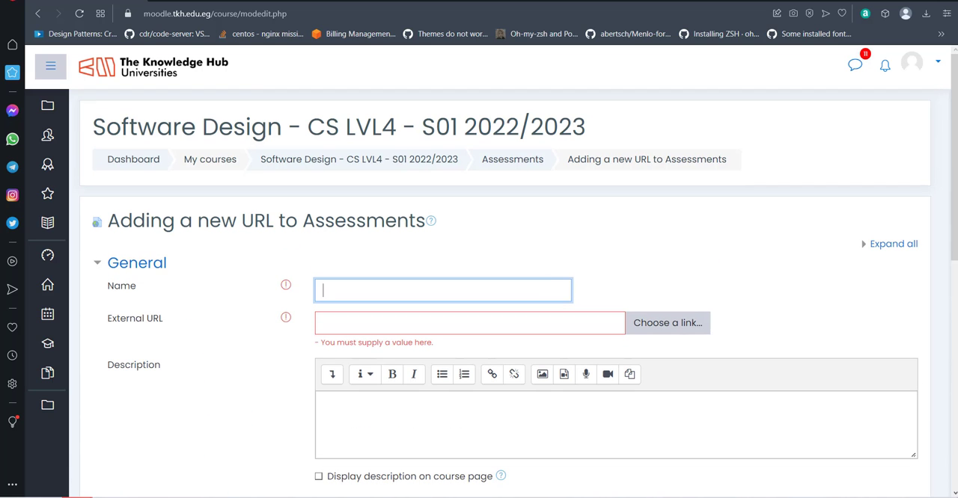